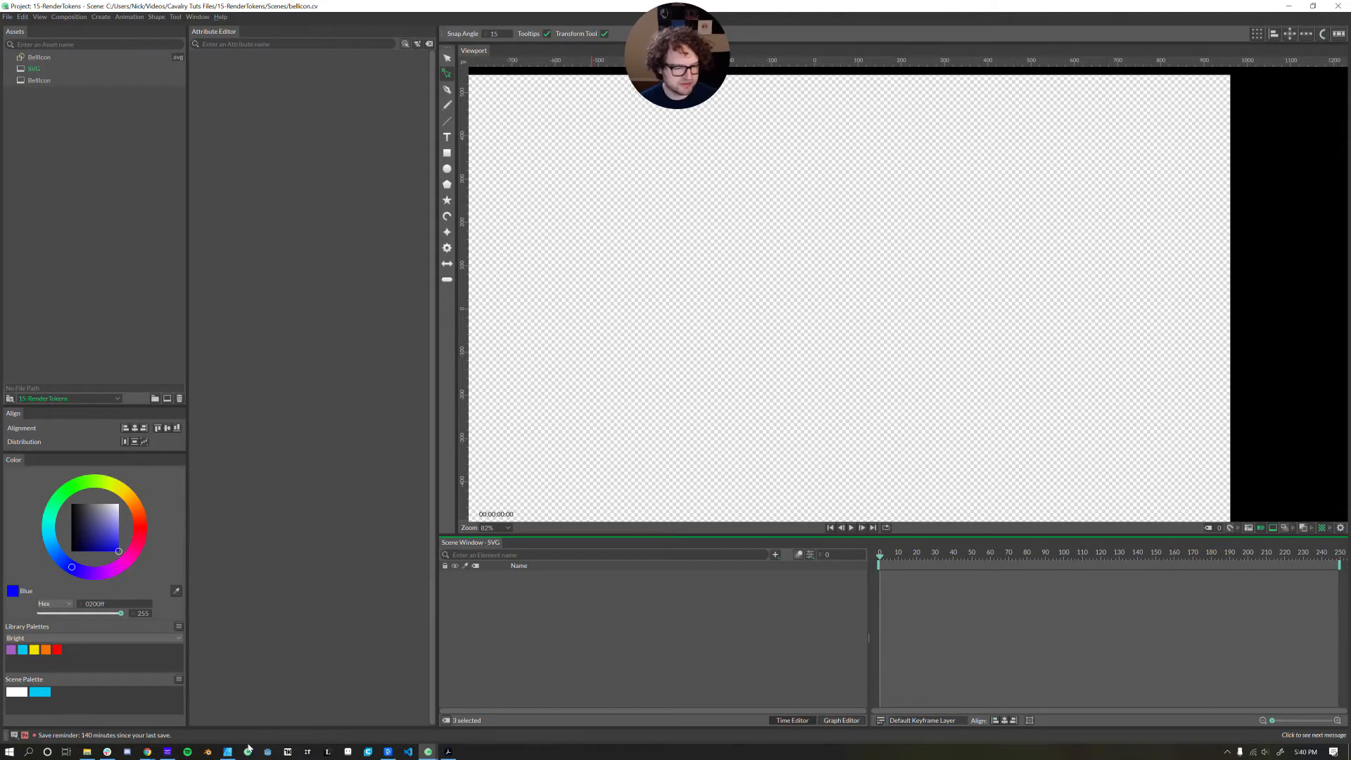
Switch to Affinity Designer and examine the bell artwork's layers, toggling the visibility of BellHallow off and on.
left_click(227, 752)
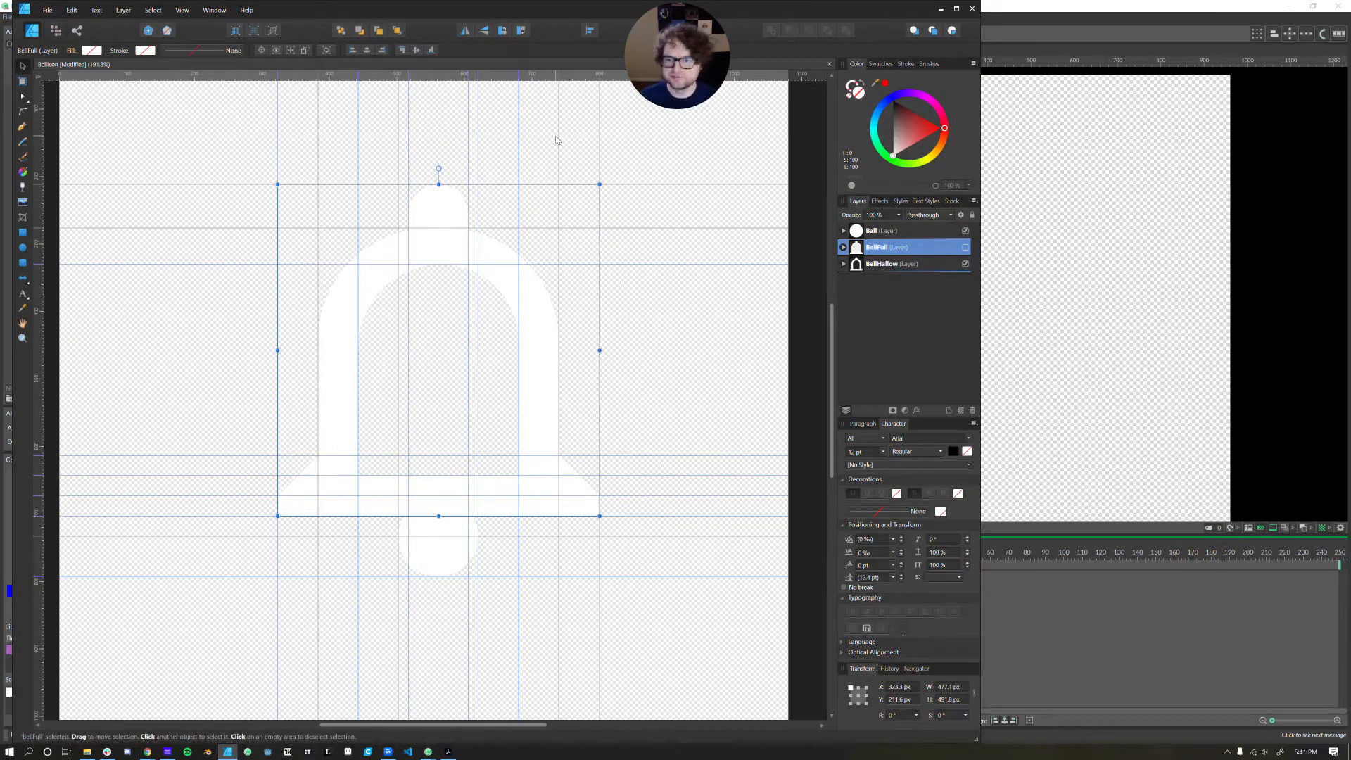
left_click(906, 232)
left_click(877, 249)
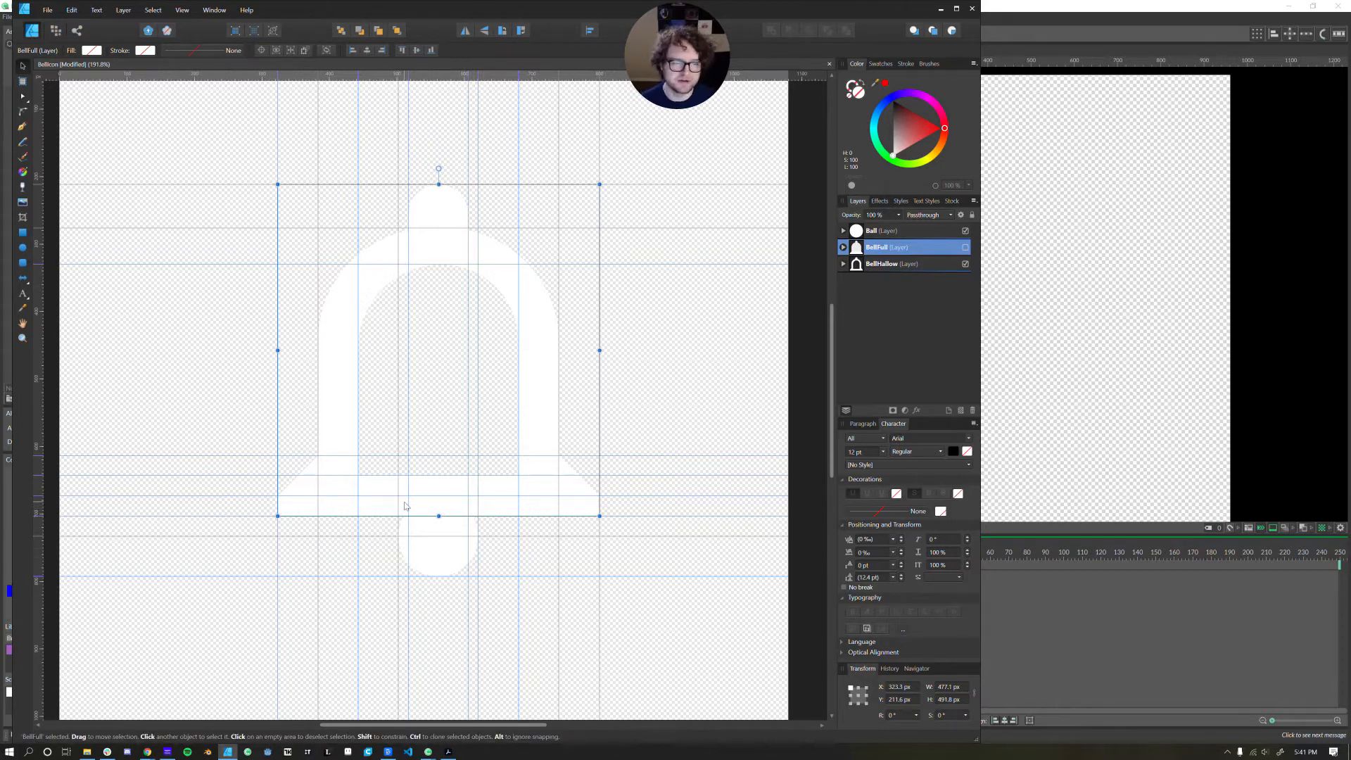
left_click(966, 265)
left_click(966, 265)
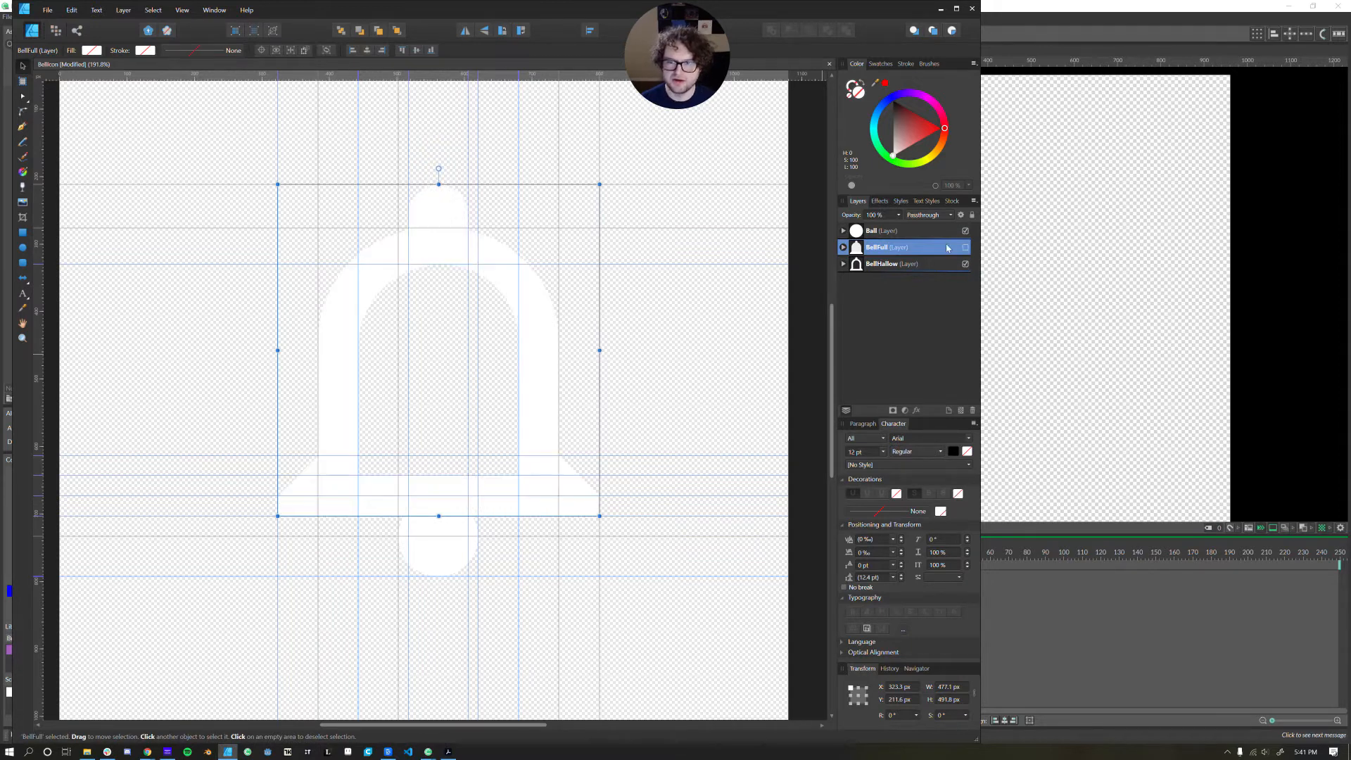
left_click(930, 264)
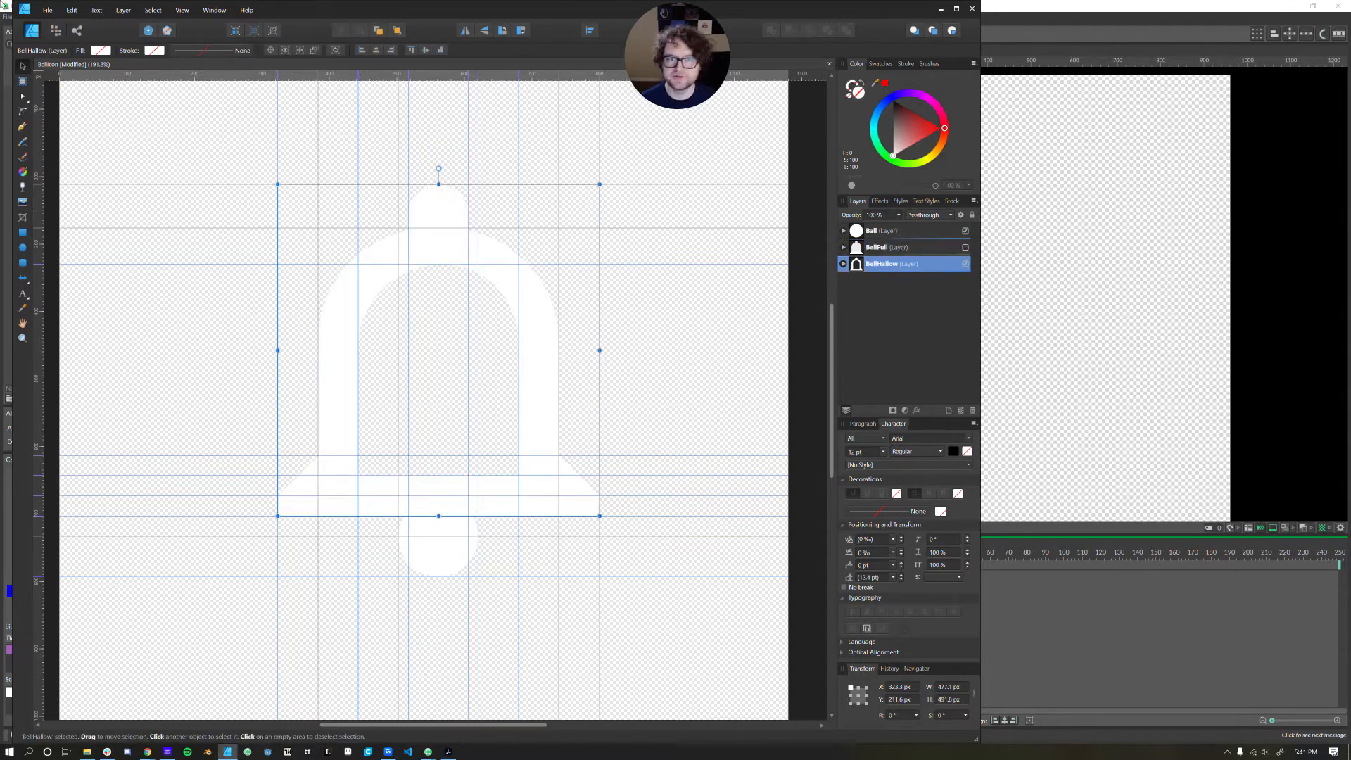
Check the SVG export settings for the whole bell document, then switch back to Cavalry.
left_click(47, 10)
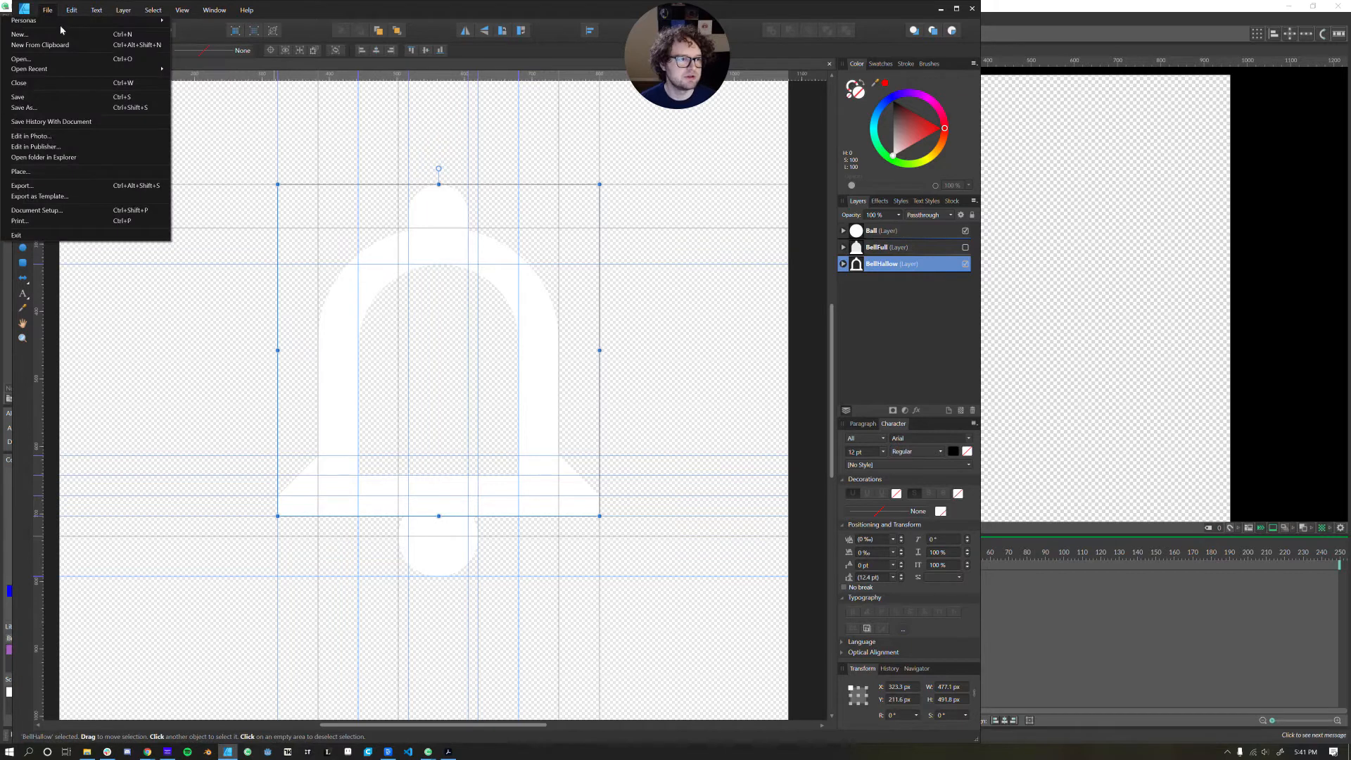
left_click(24, 186)
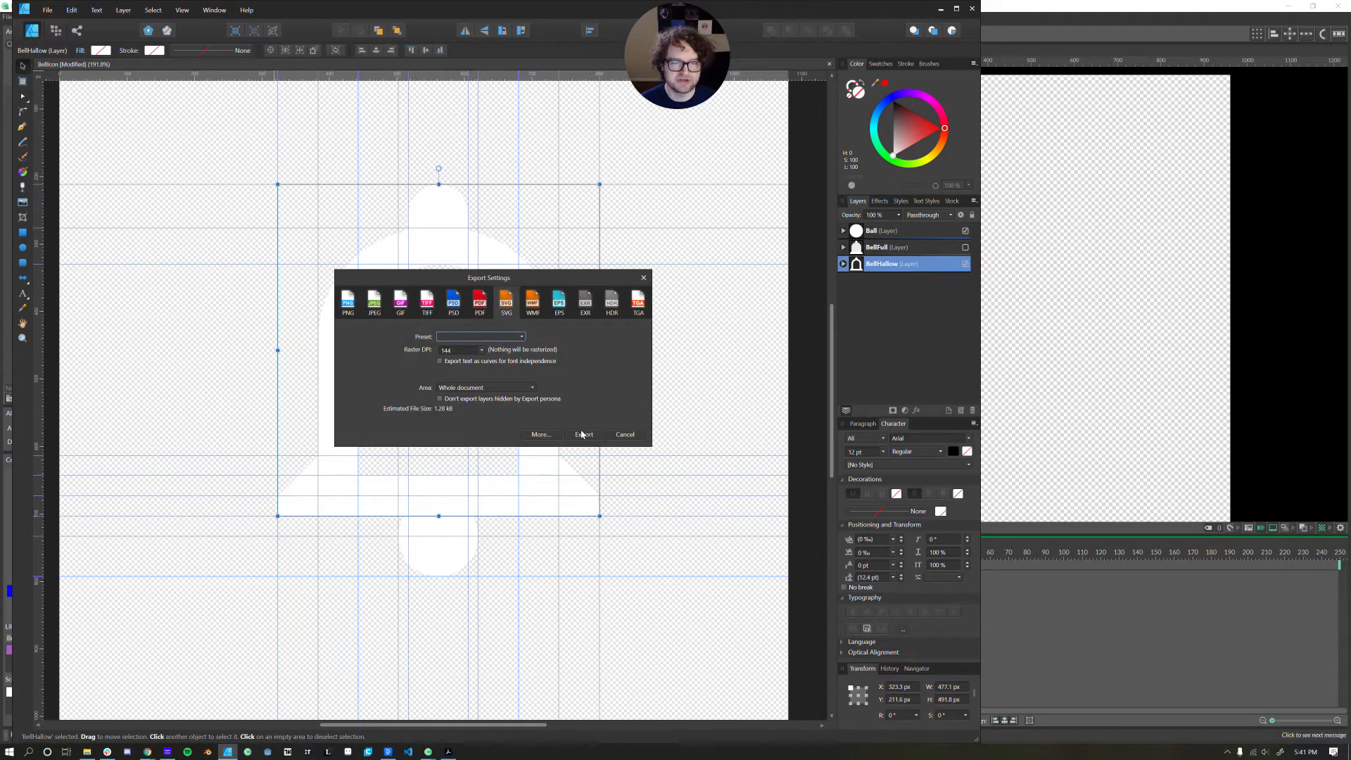
left_click(1011, 5)
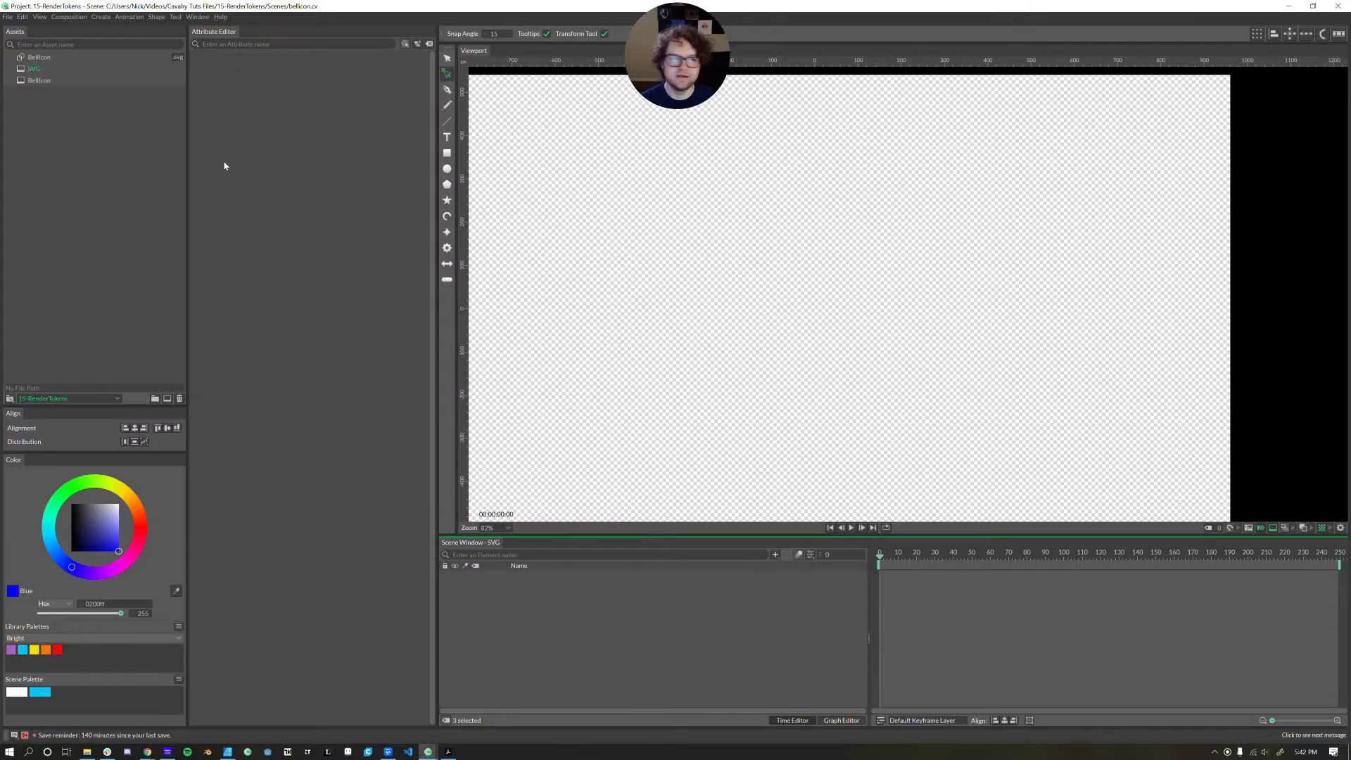
double_click(65, 123)
left_click(156, 32)
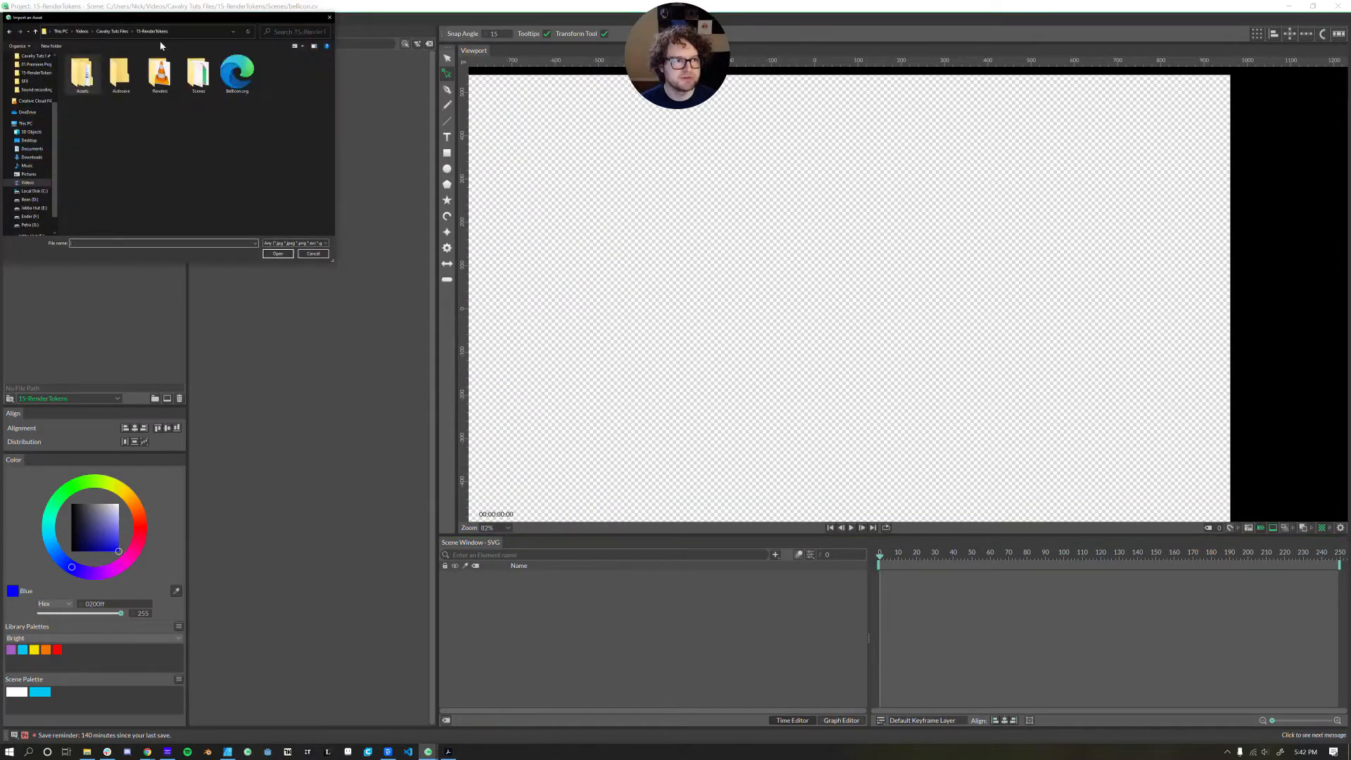
double_click(235, 71)
double_click(105, 221)
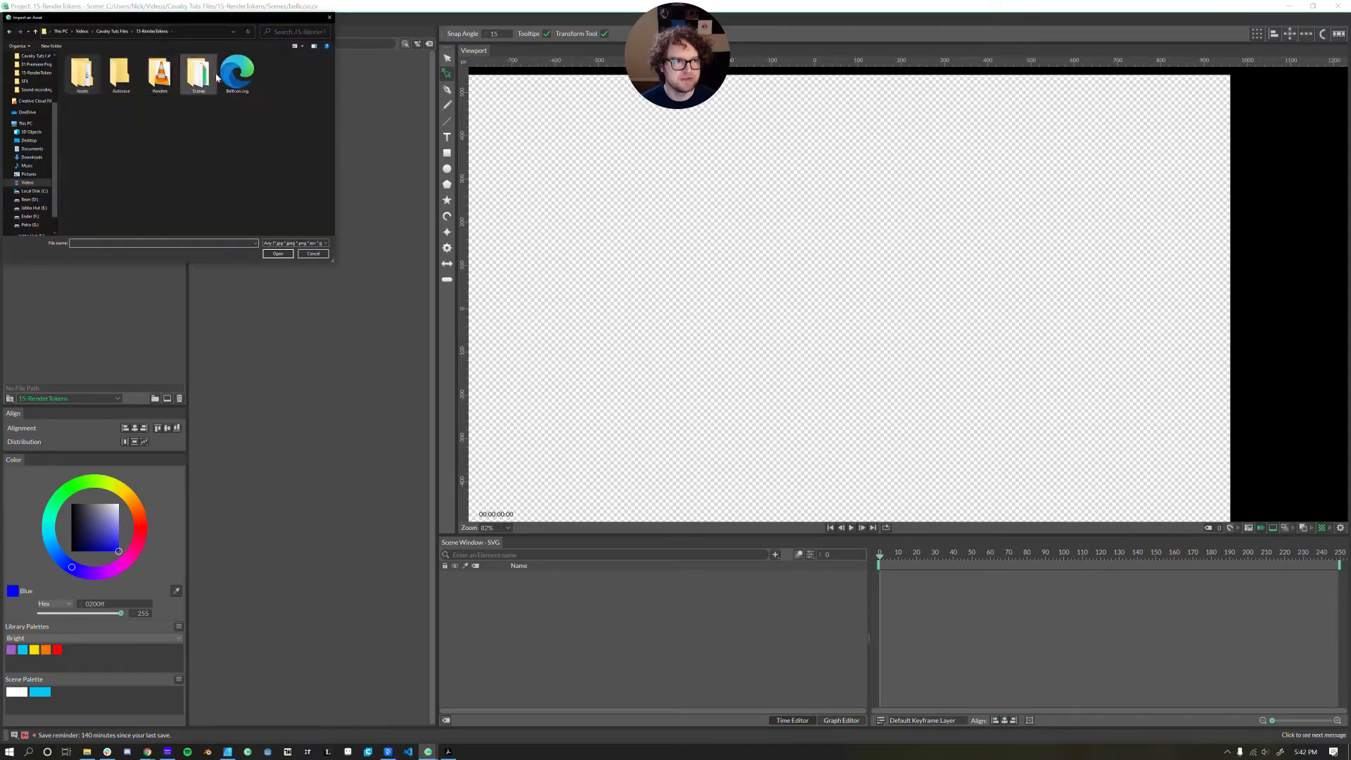
left_click(241, 87)
left_click(298, 104)
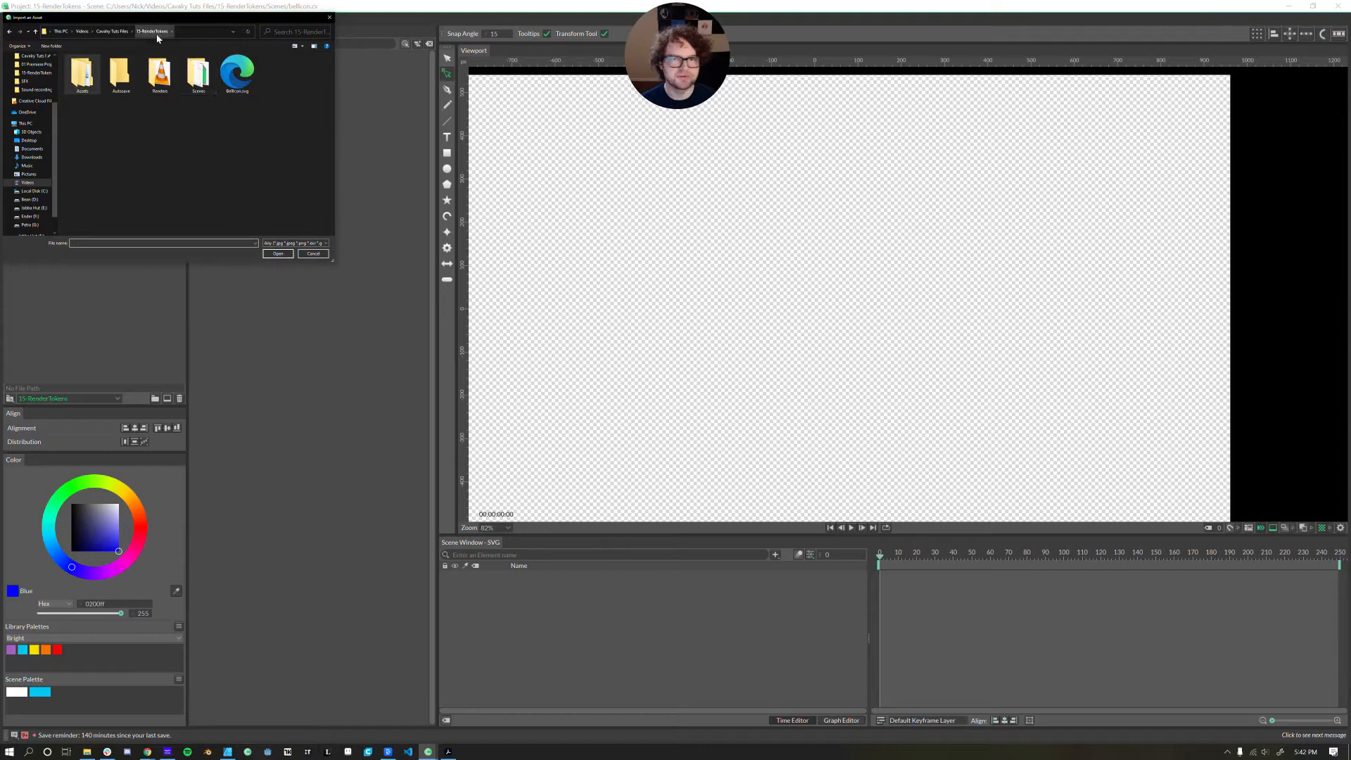
key("Escape")
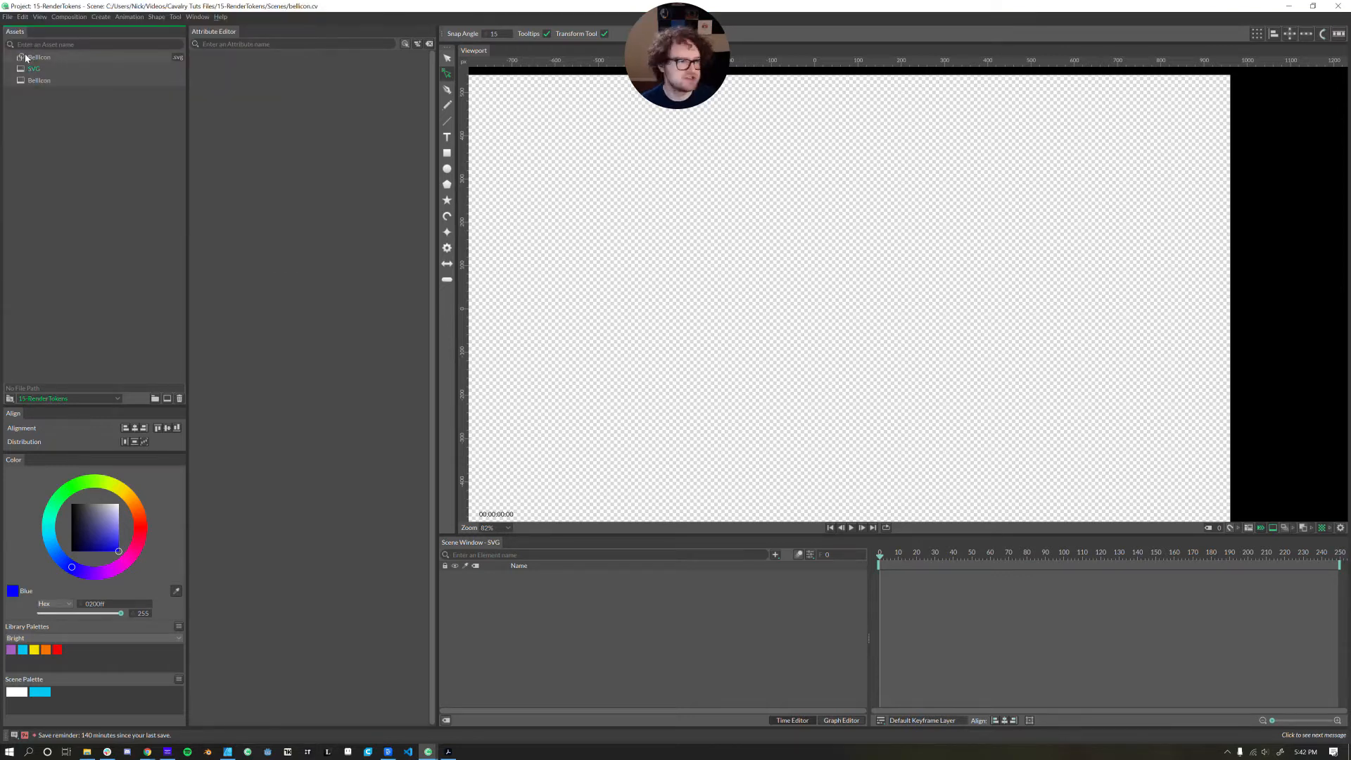
Add the BellIcon SVG asset to the SVG composition and set its scale to 0.710.
left_click(24, 57)
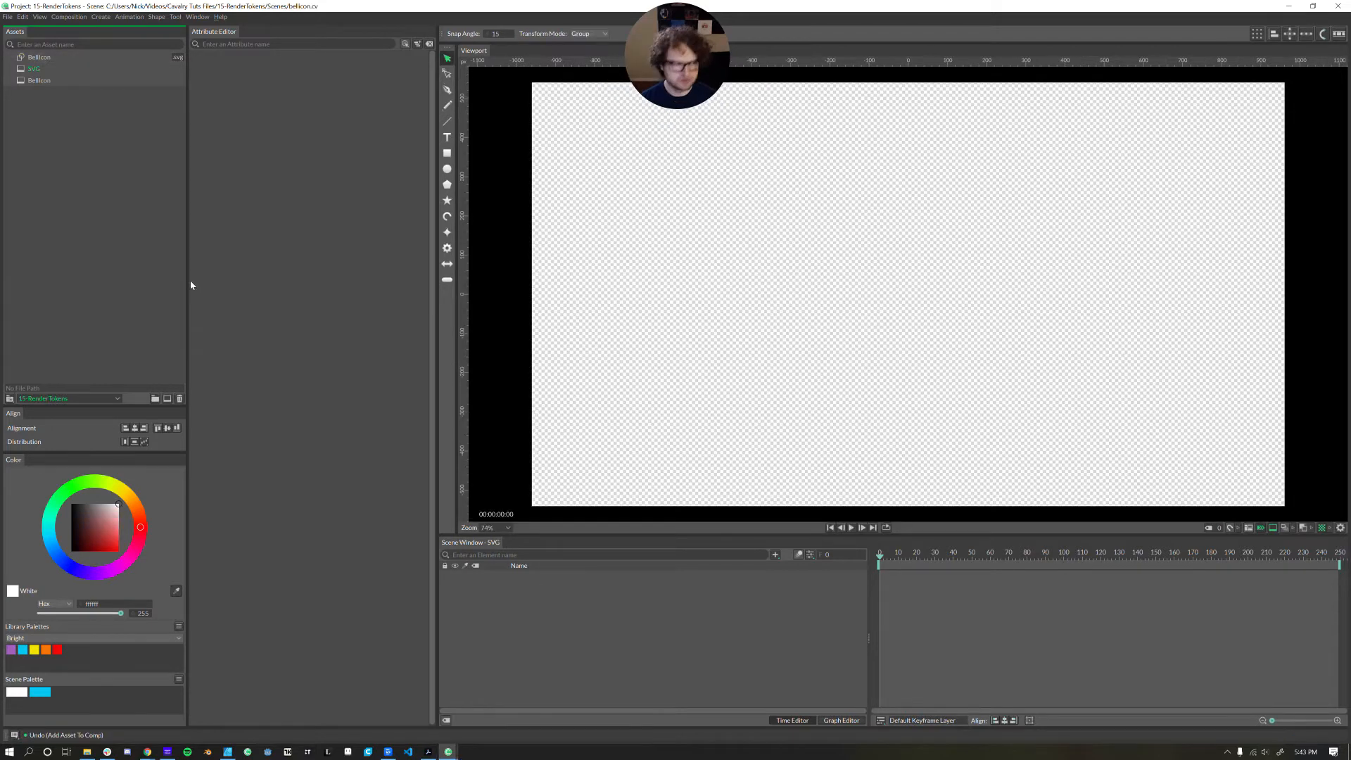
left_click_drag(32, 59, 540, 600)
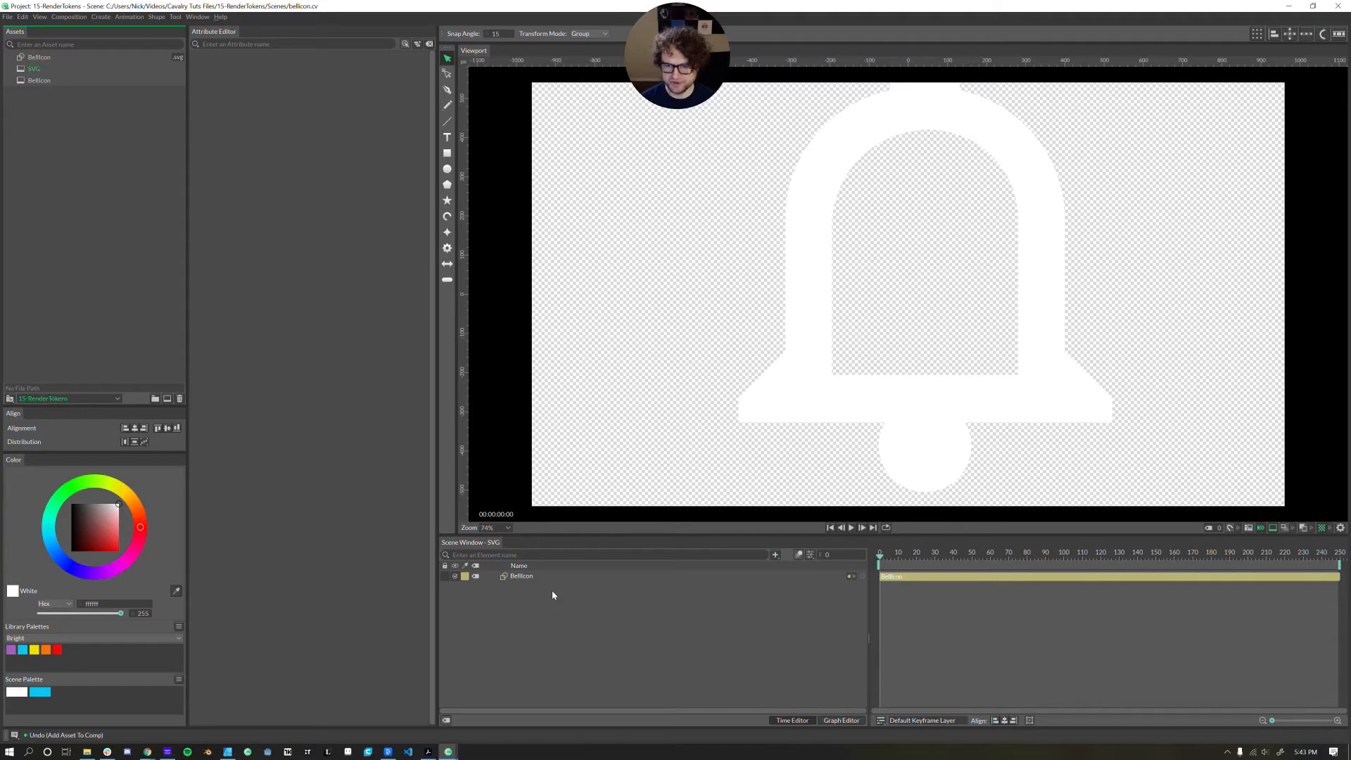
left_click(525, 576)
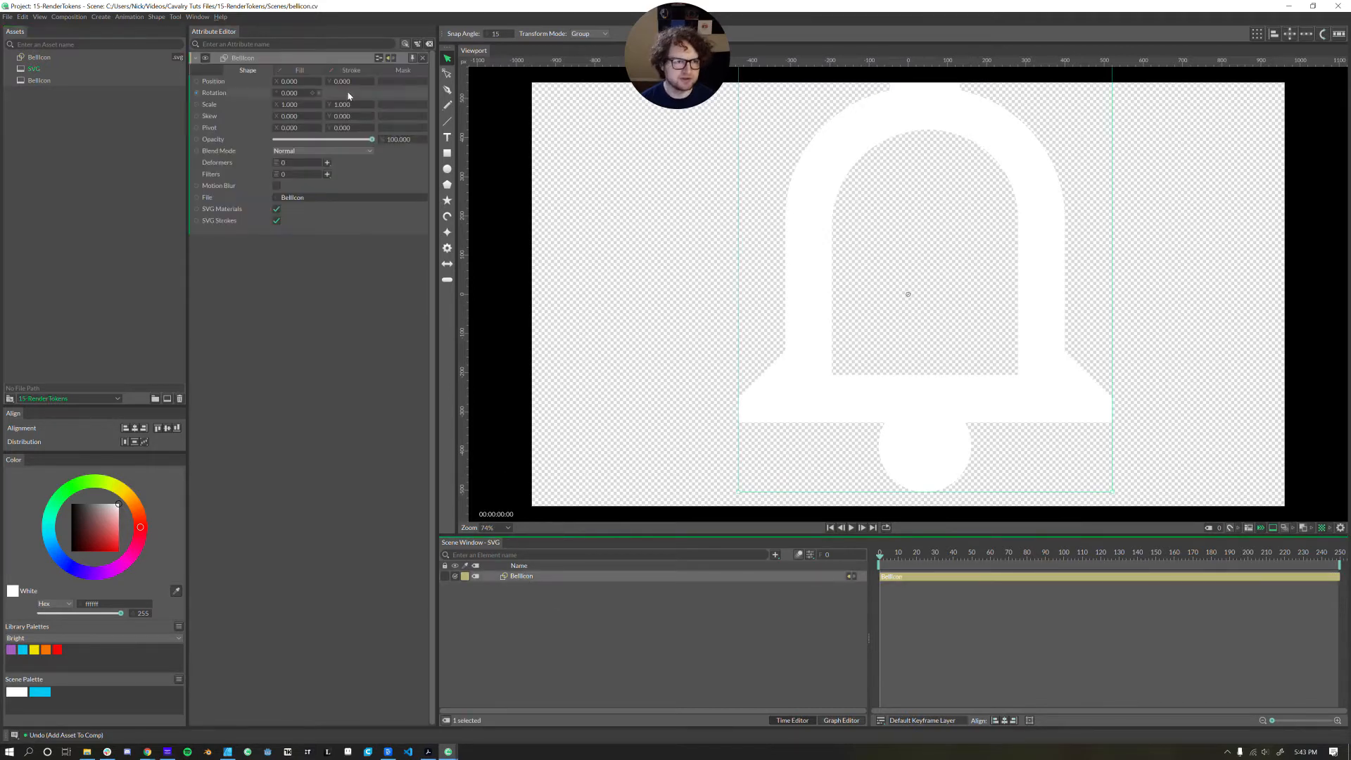
left_click_drag(293, 110, 287, 111)
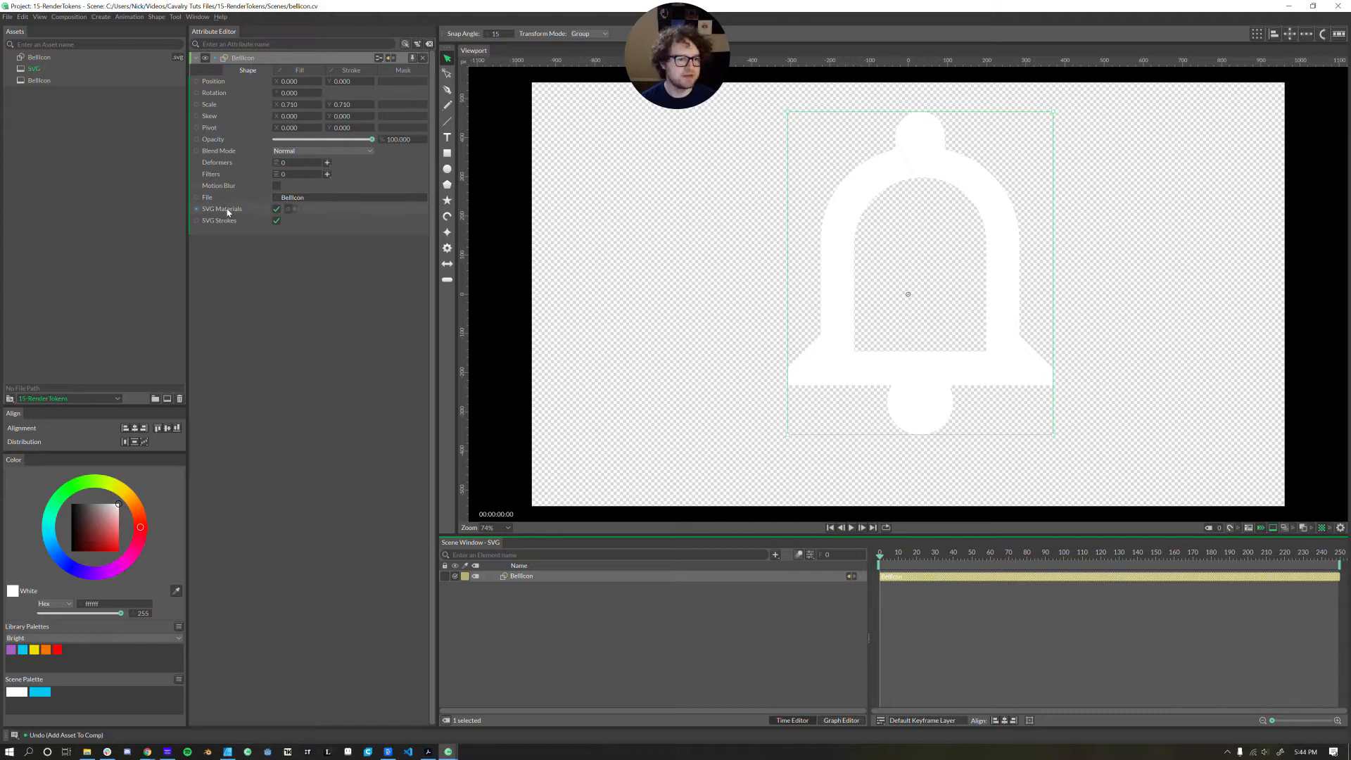
Toggle SVG Strokes and SVG Materials off and back on for the BellIcon layer.
left_click(225, 211)
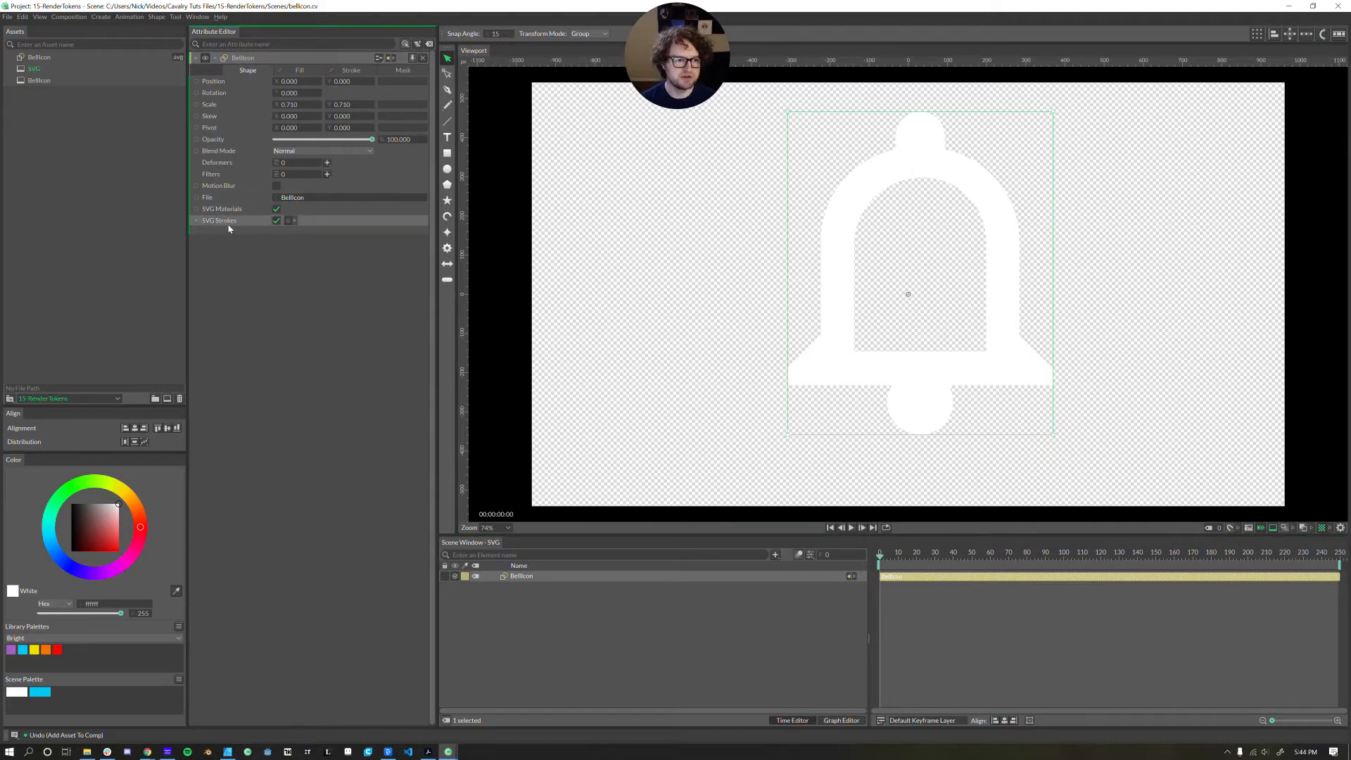
left_click(277, 222)
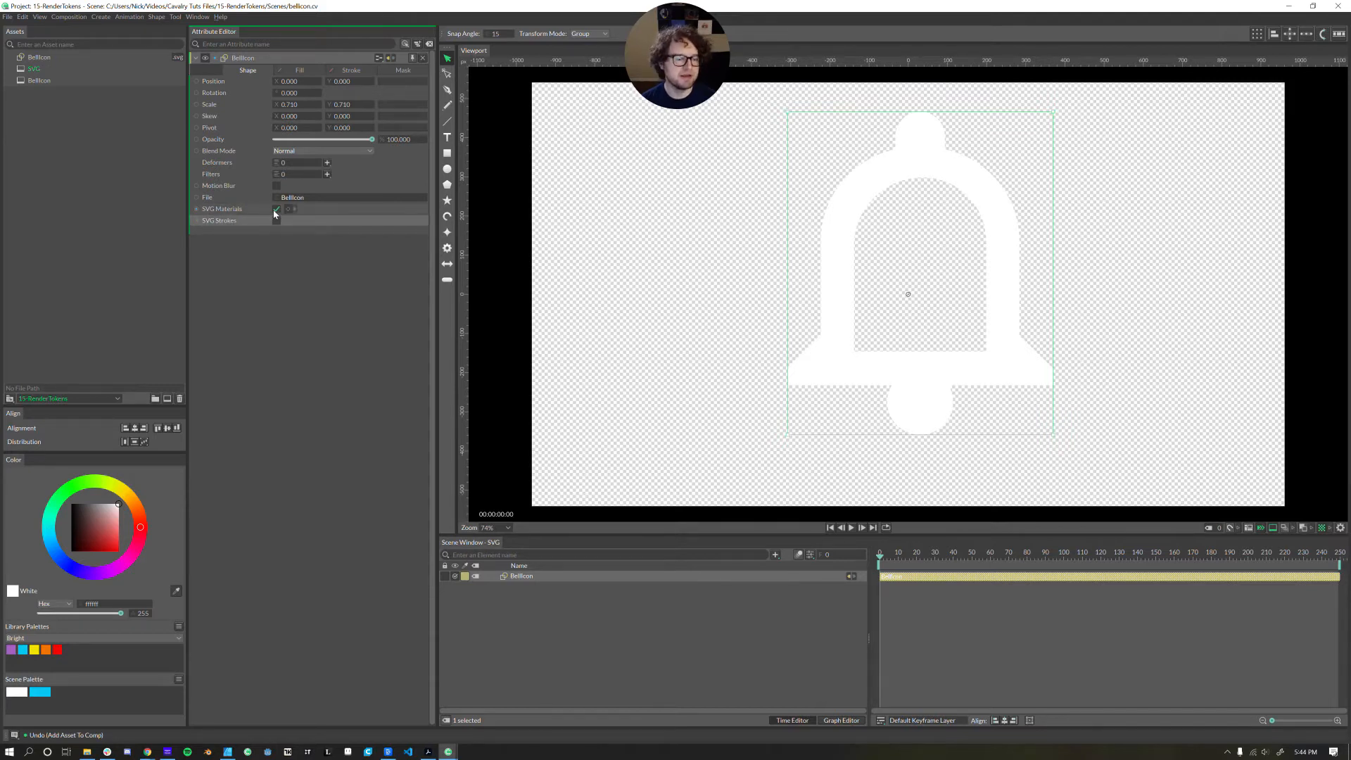
left_click(276, 209)
left_click(276, 209)
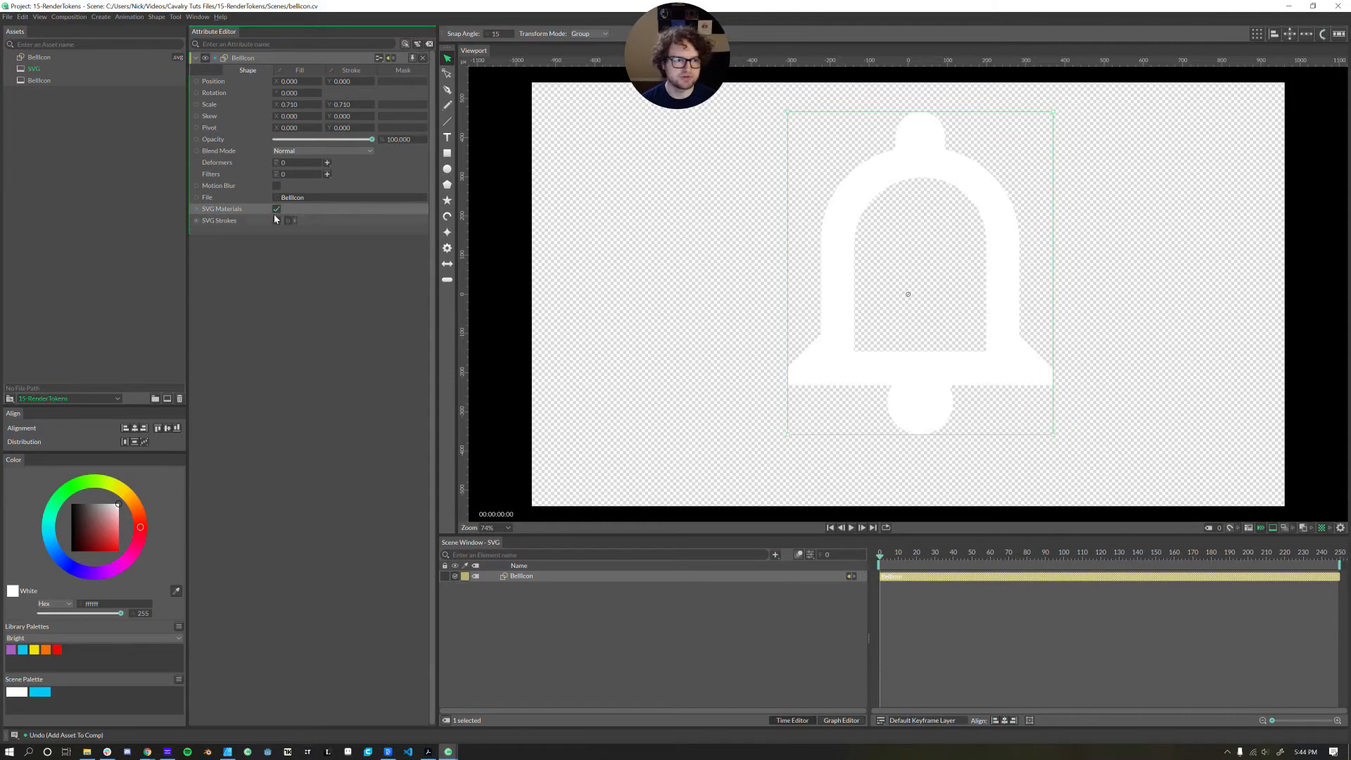
left_click(278, 220)
Connect the blue scene palette color to BellIcon's fill, and turn off its SVG Materials and SVG Strokes.
left_click(301, 70)
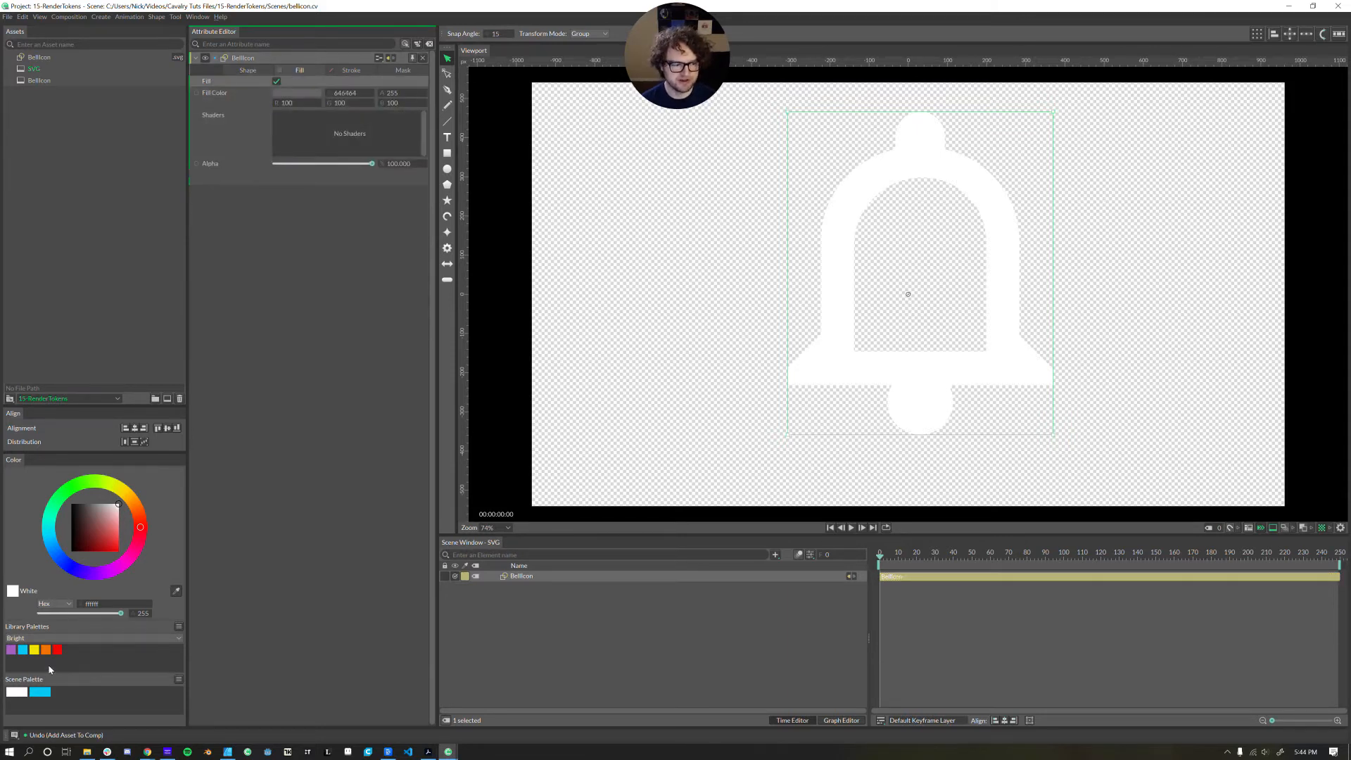
left_click_drag(39, 692, 543, 582)
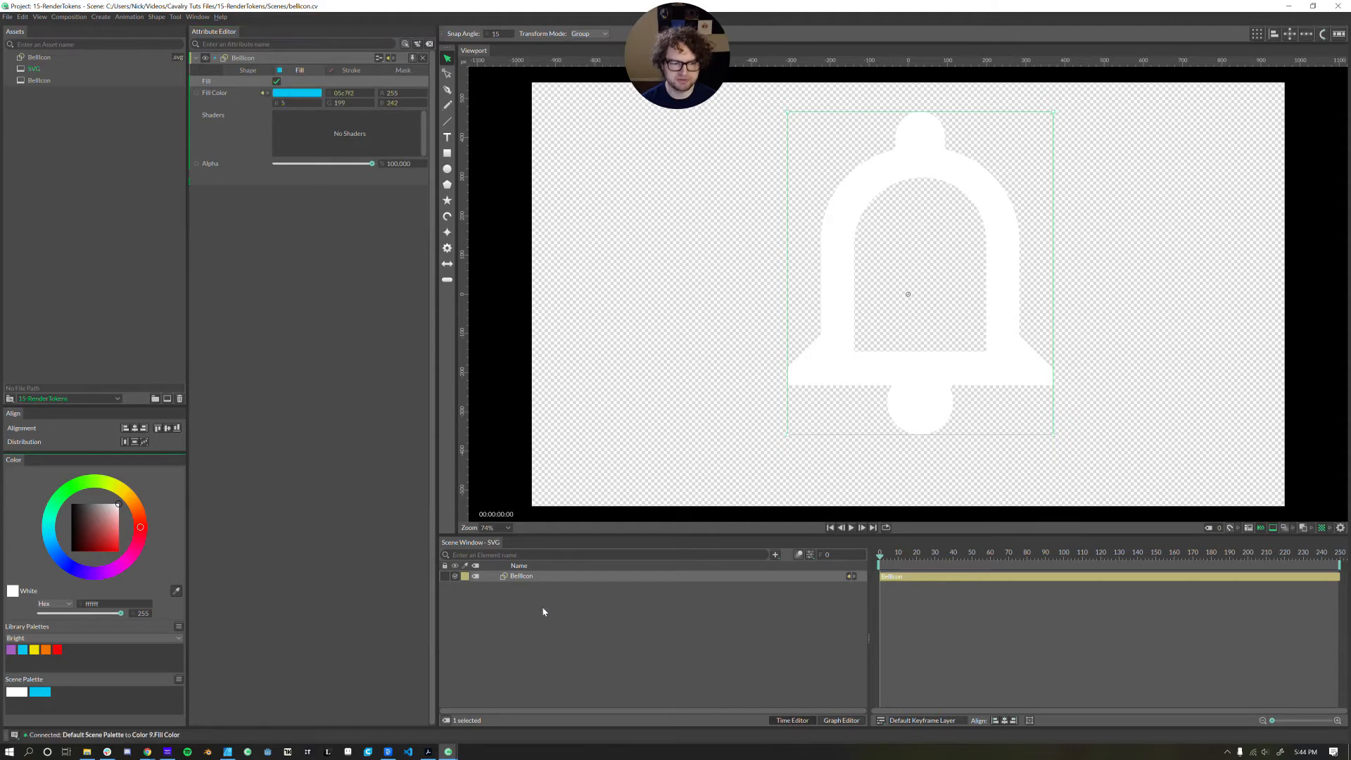
left_click(540, 623)
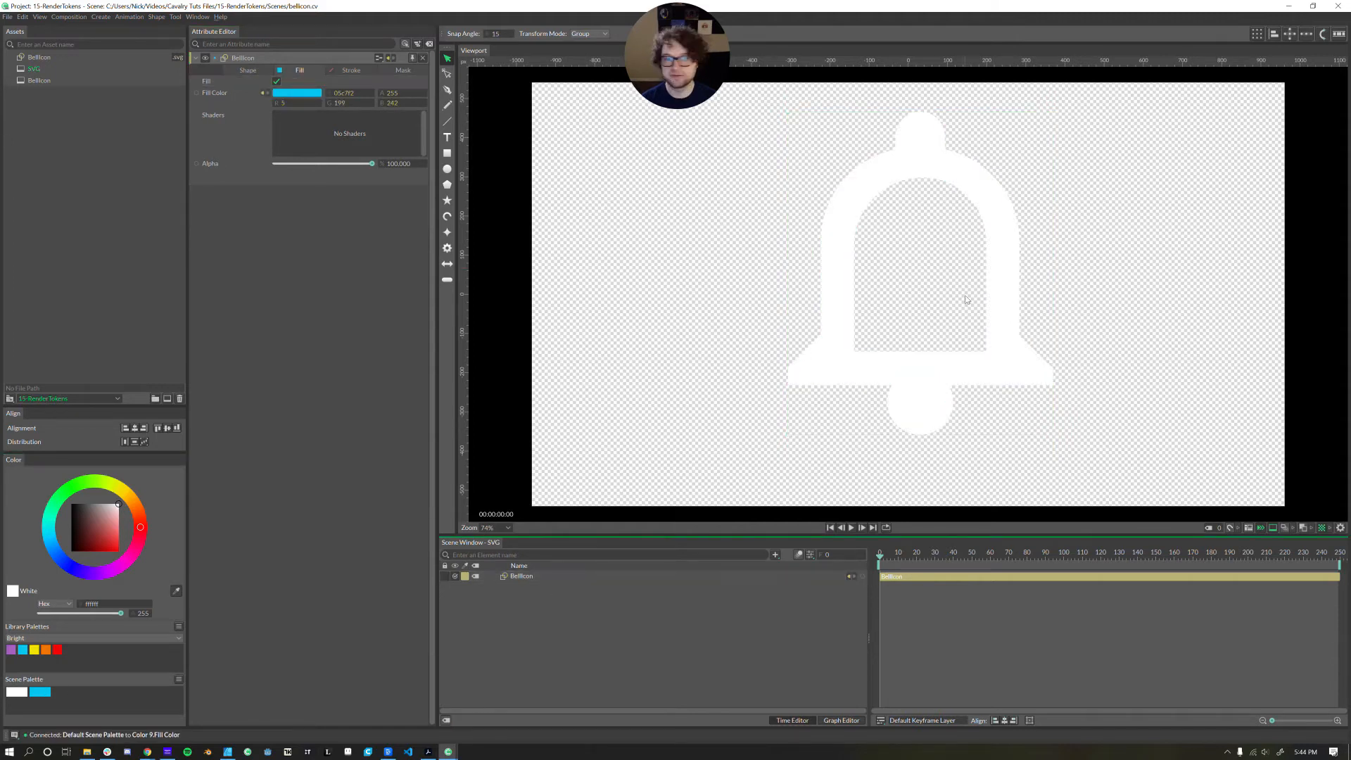
left_click(497, 576)
left_click(247, 72)
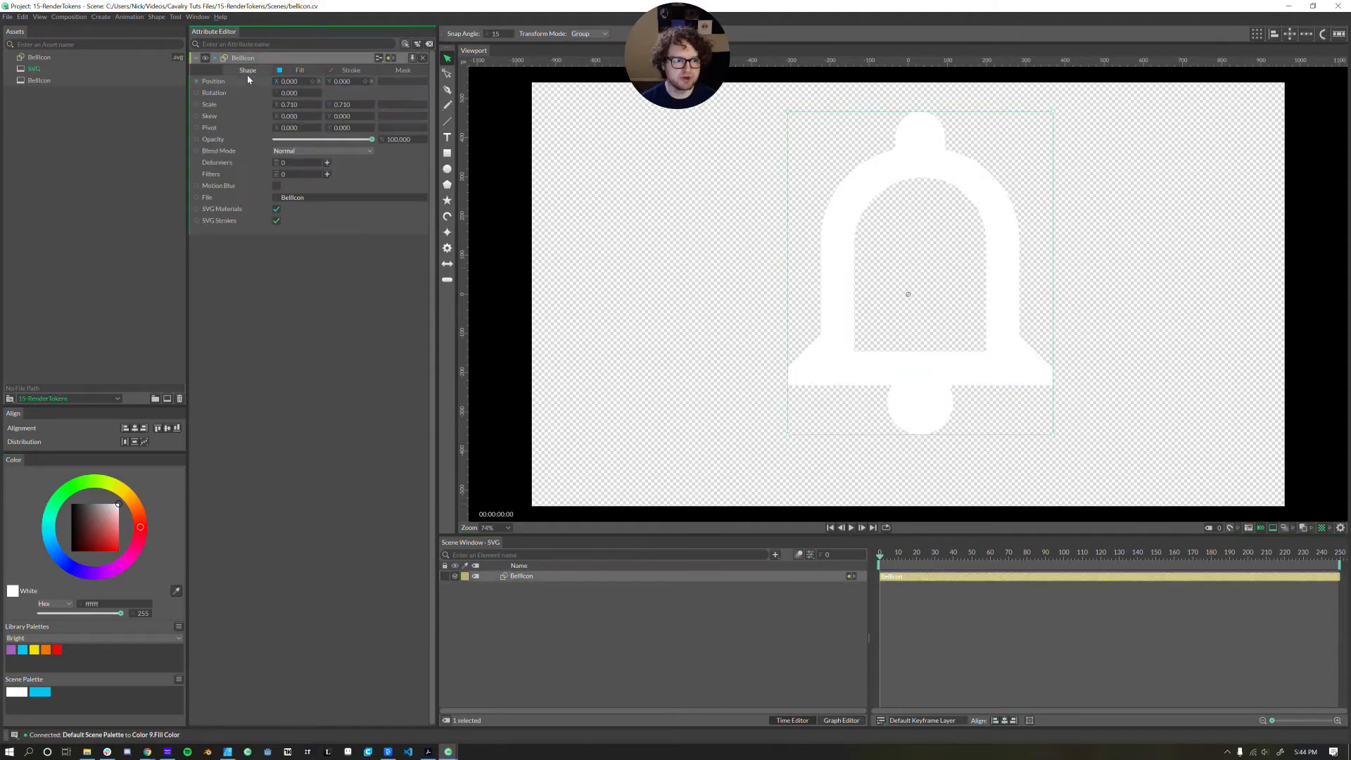
left_click(278, 209)
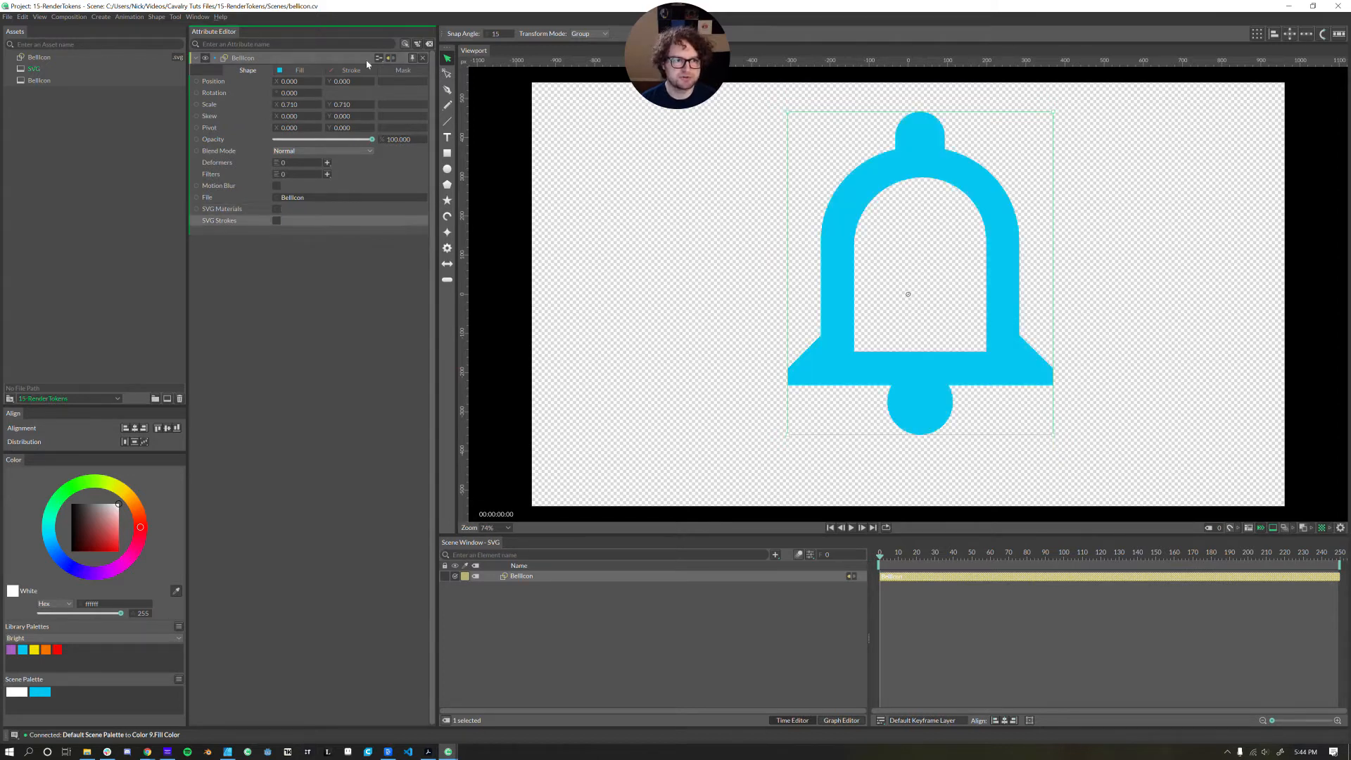
Enable a stroke on the BellIcon layer and set its width to 24.700.
left_click(351, 71)
left_click(276, 81)
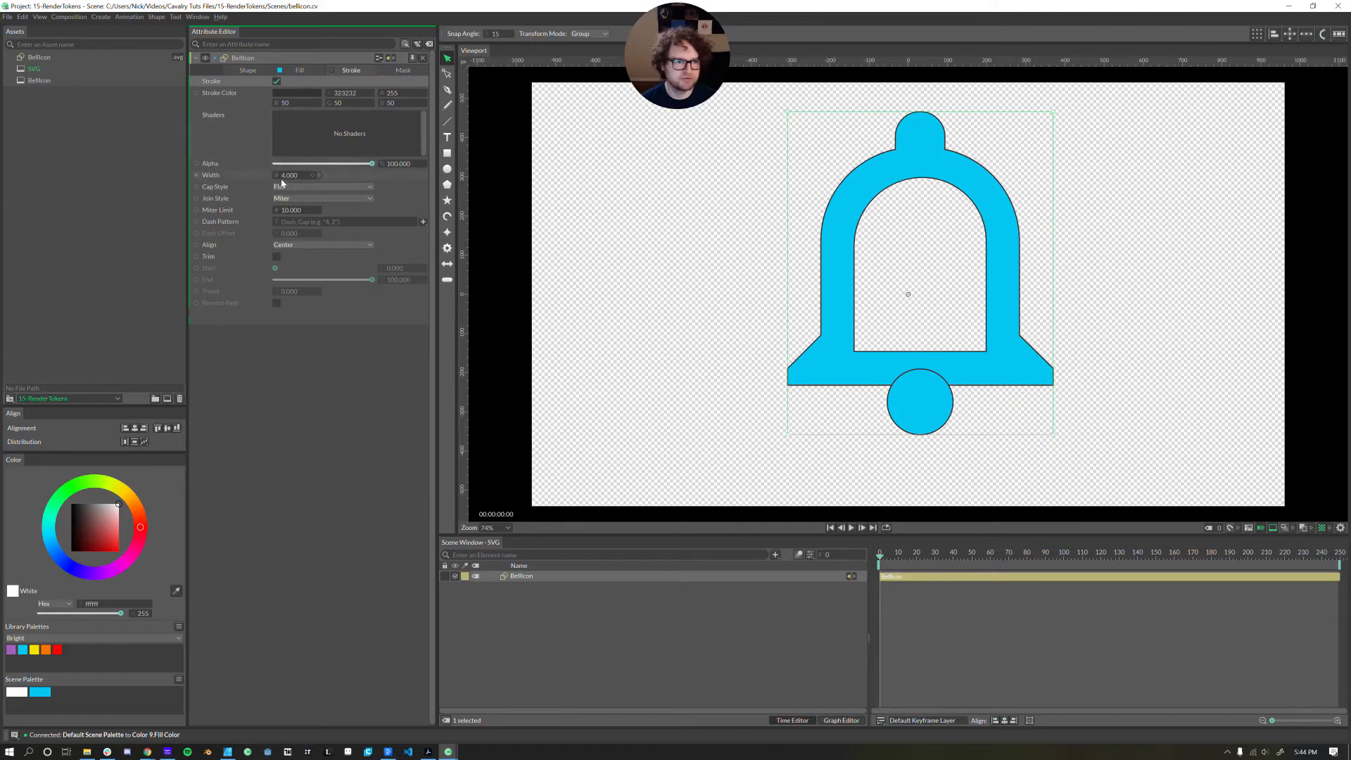
left_click_drag(285, 176, 348, 198)
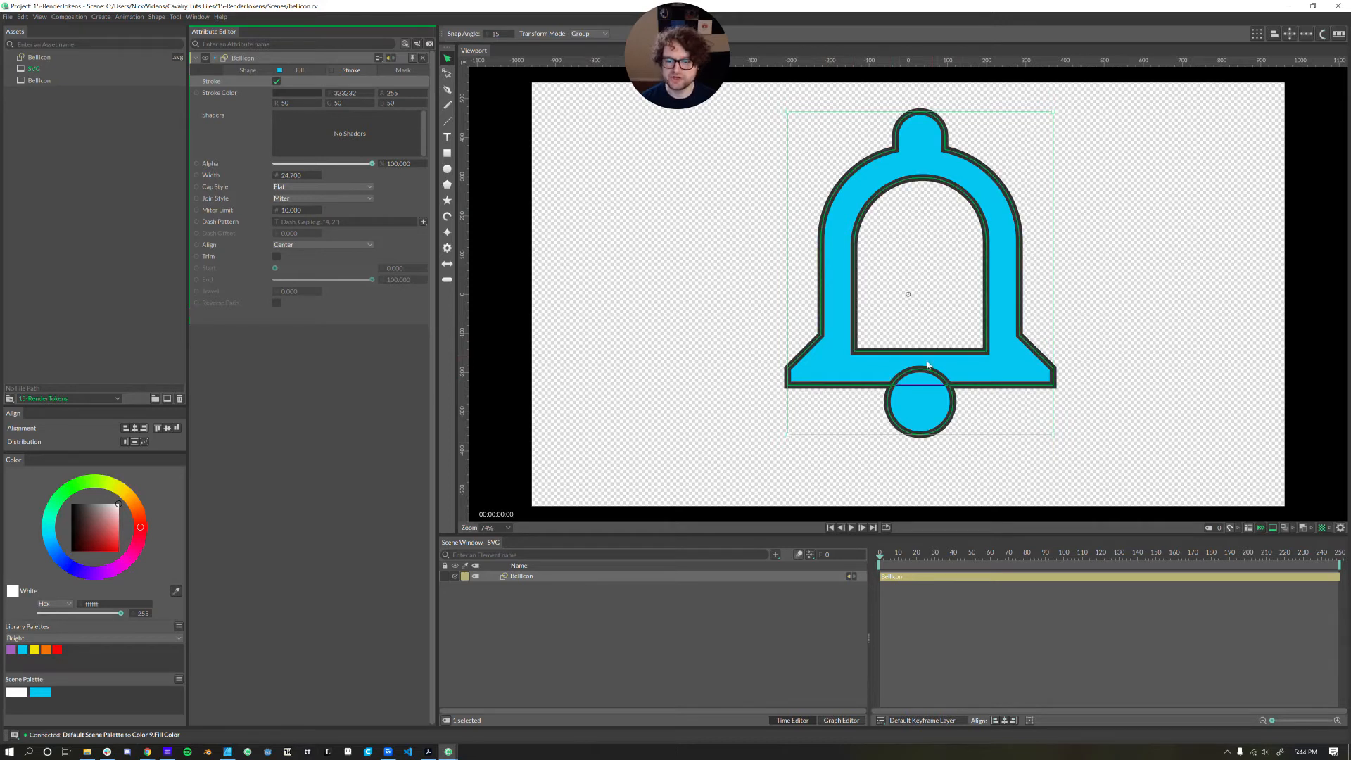
left_click(644, 559)
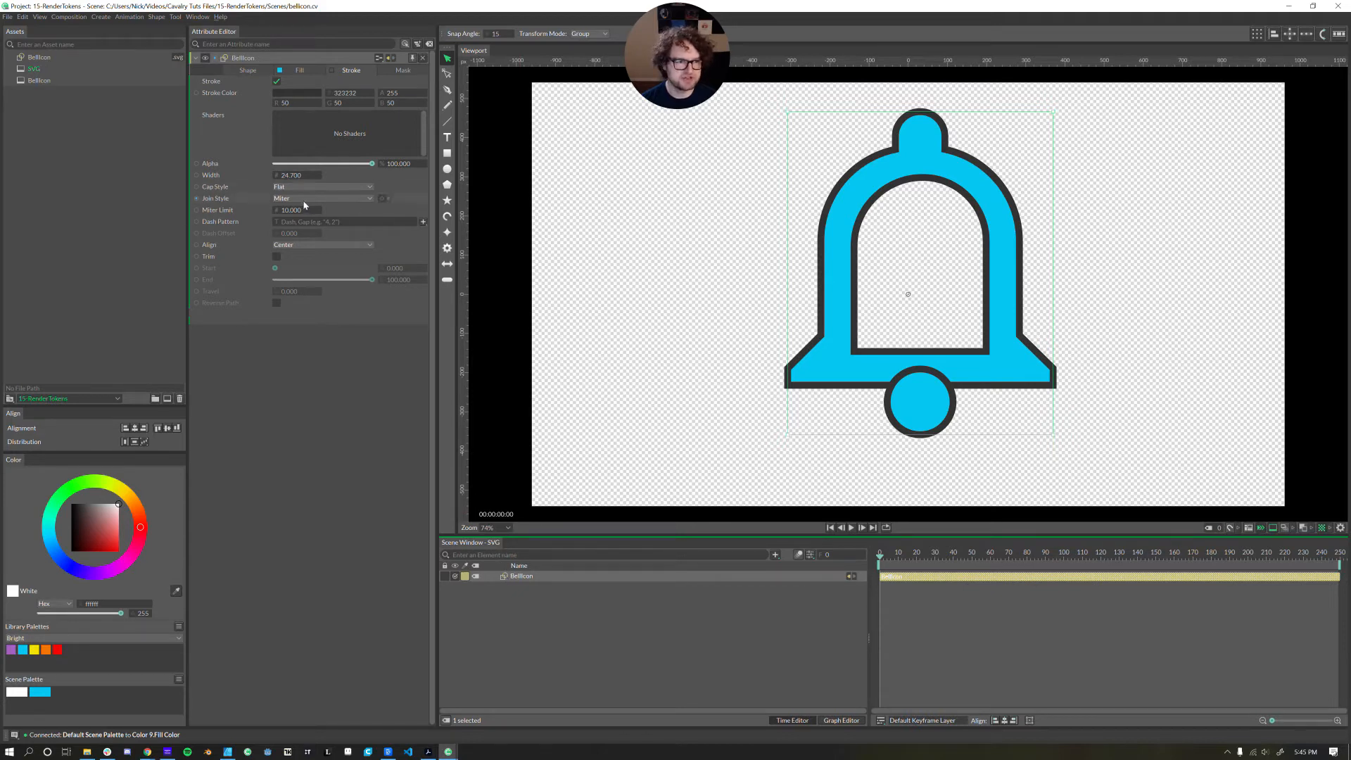
Try a Flatten Shape Layers deformer on the BellIcon layer and undo it.
left_click(247, 72)
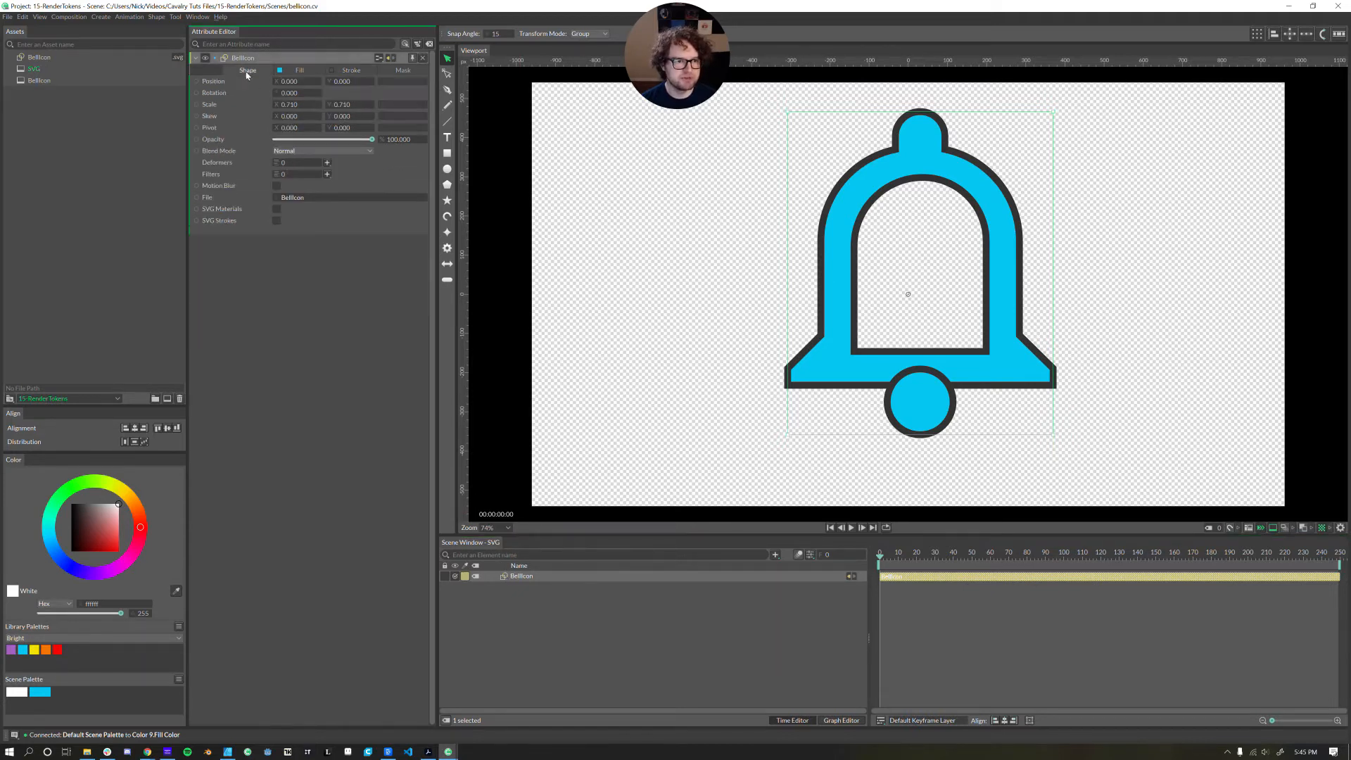
left_click(327, 163)
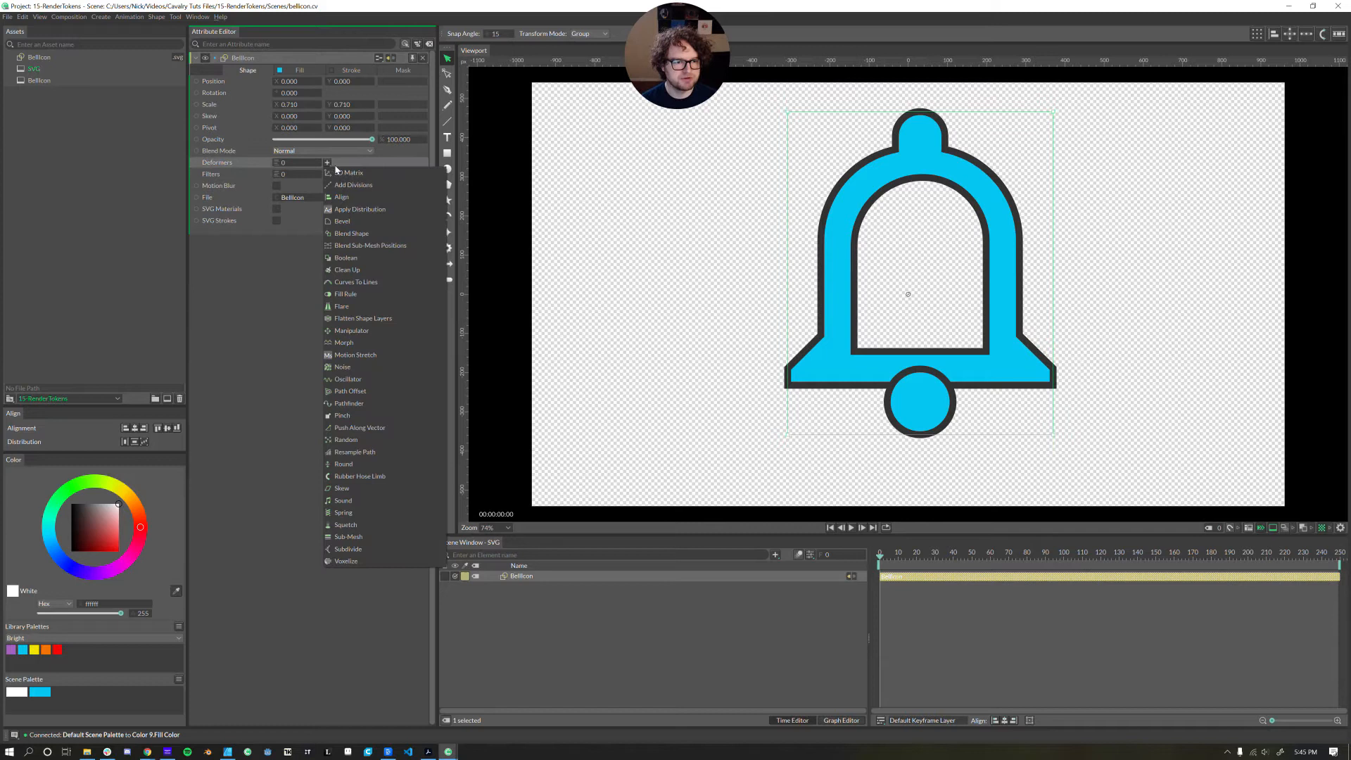
left_click(363, 319)
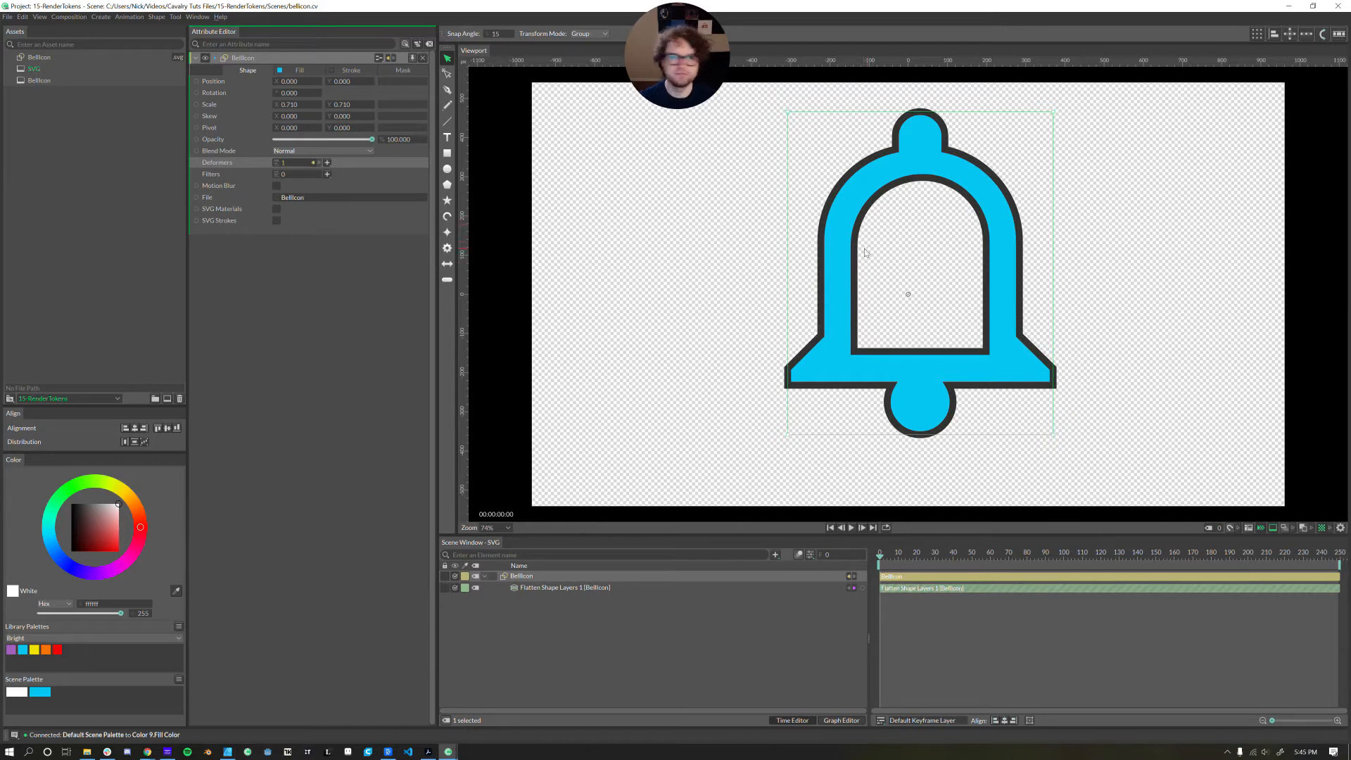
key("ctrl+z")
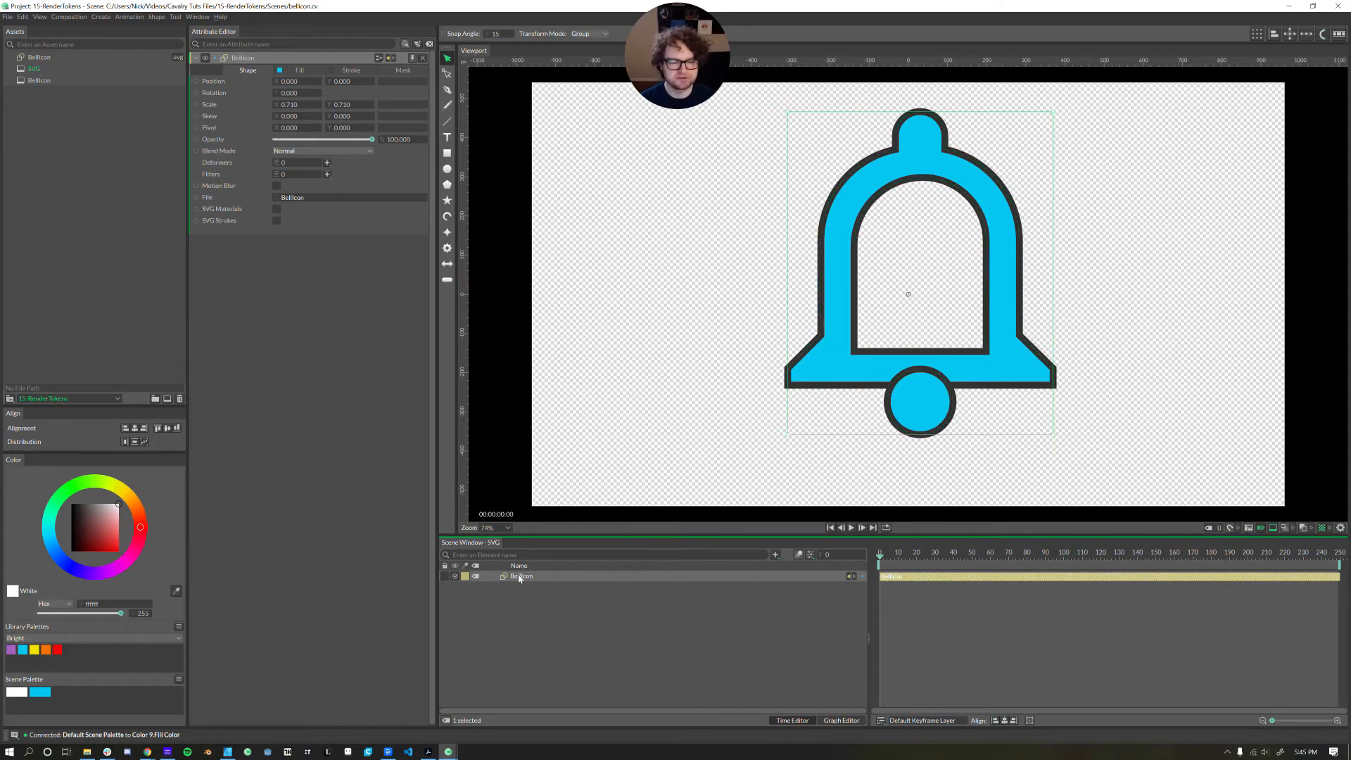
Separate BellIcon into individual shapes and set the scale of the BellIcon Separated group to 0.680.
left_click(155, 16)
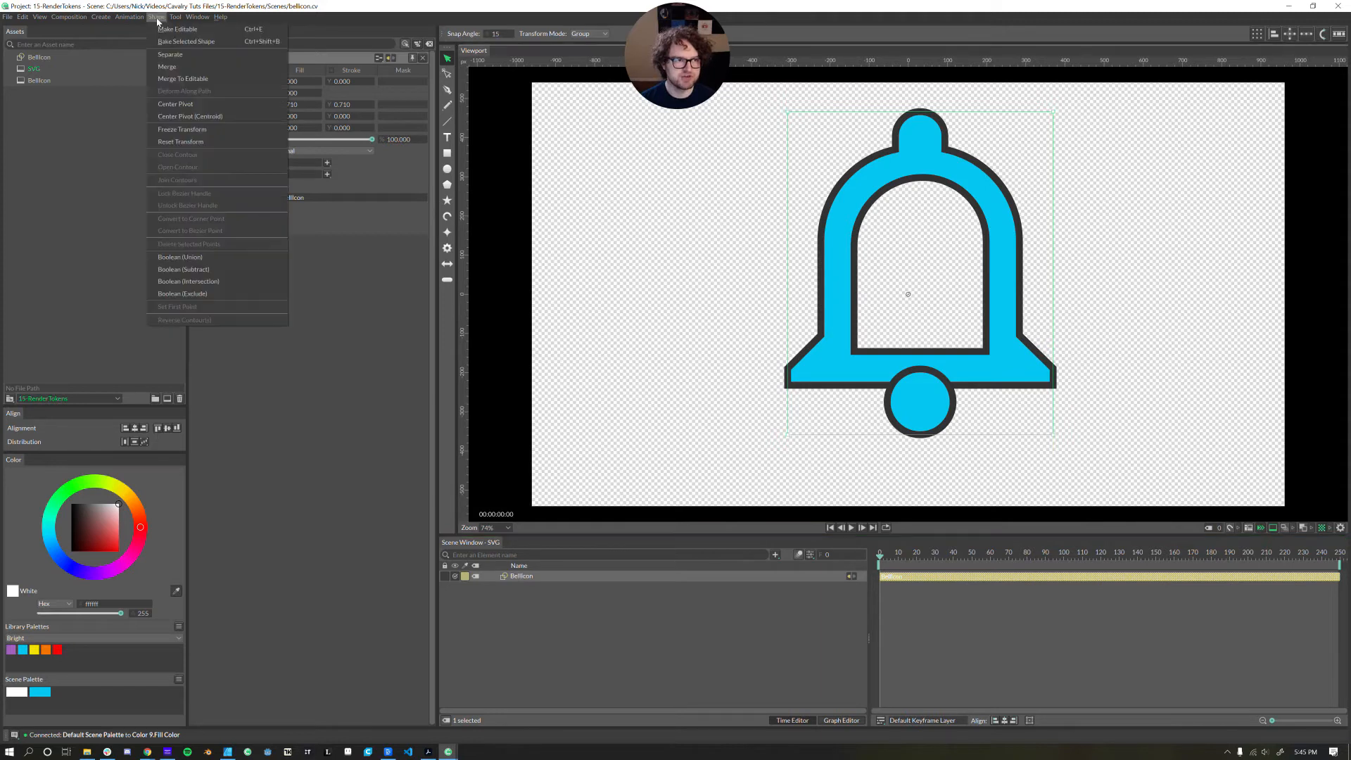
left_click(164, 55)
left_click(536, 577)
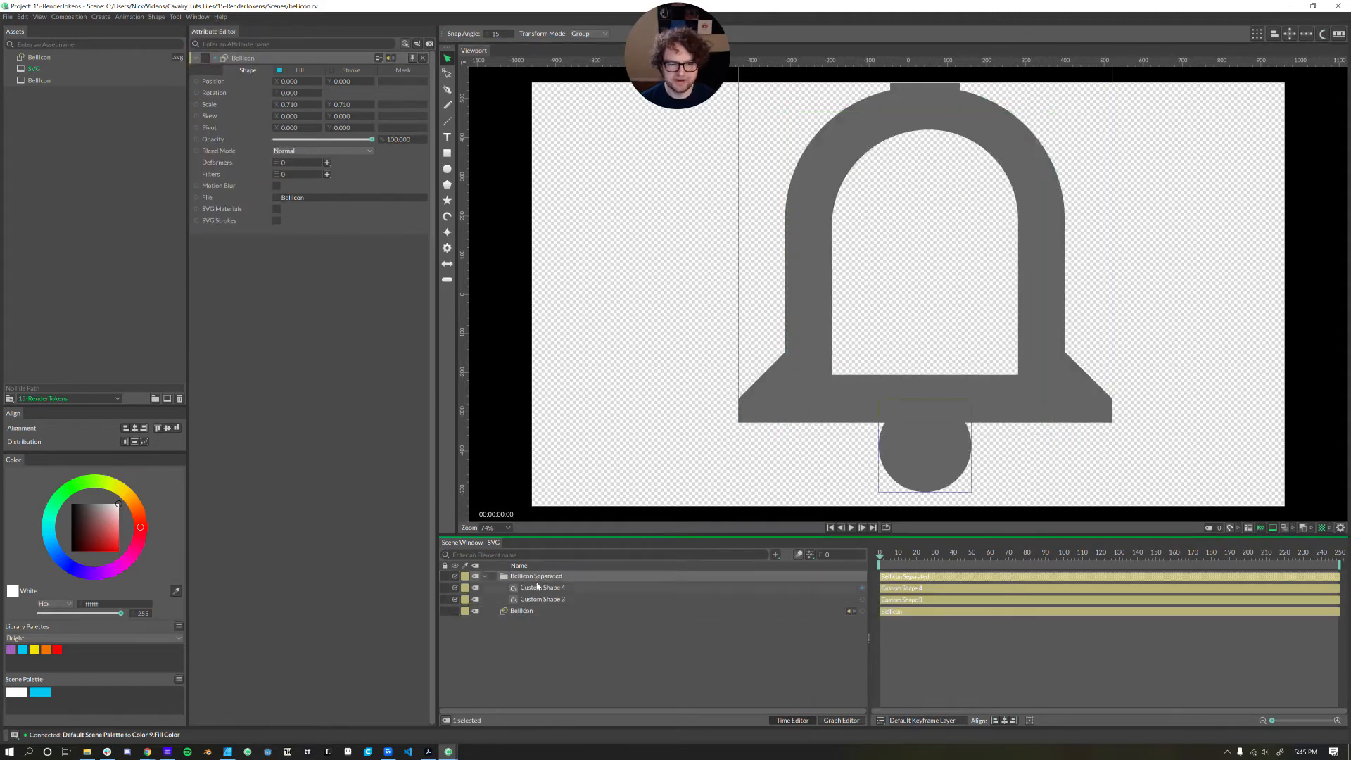
left_click_drag(288, 105, 508, 446)
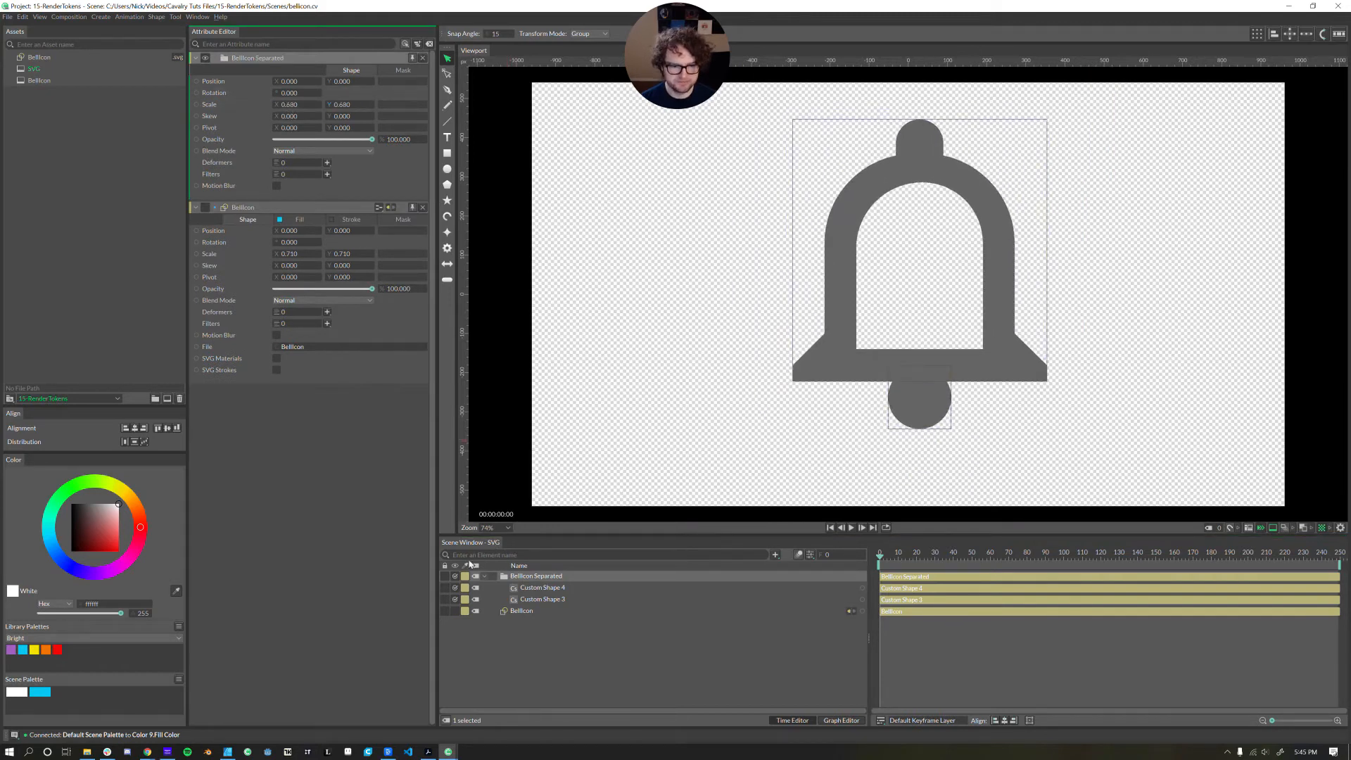
Check which part Custom Shape 3 is by toggling its visibility, then rename it Bell and rename Custom Shape 4 Ball.
left_click(455, 599)
left_click(455, 598)
left_click(455, 599)
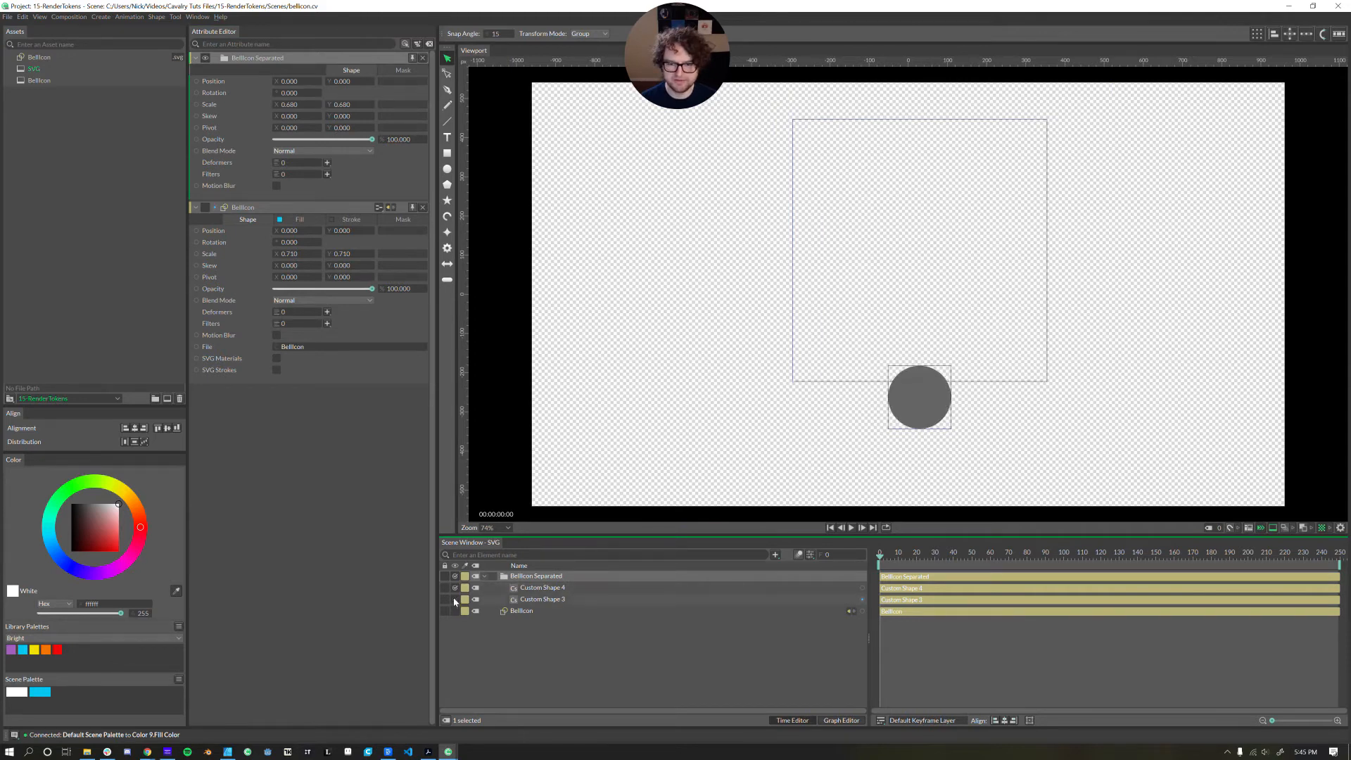
left_click(455, 599)
double_click(555, 601)
type("Bel")
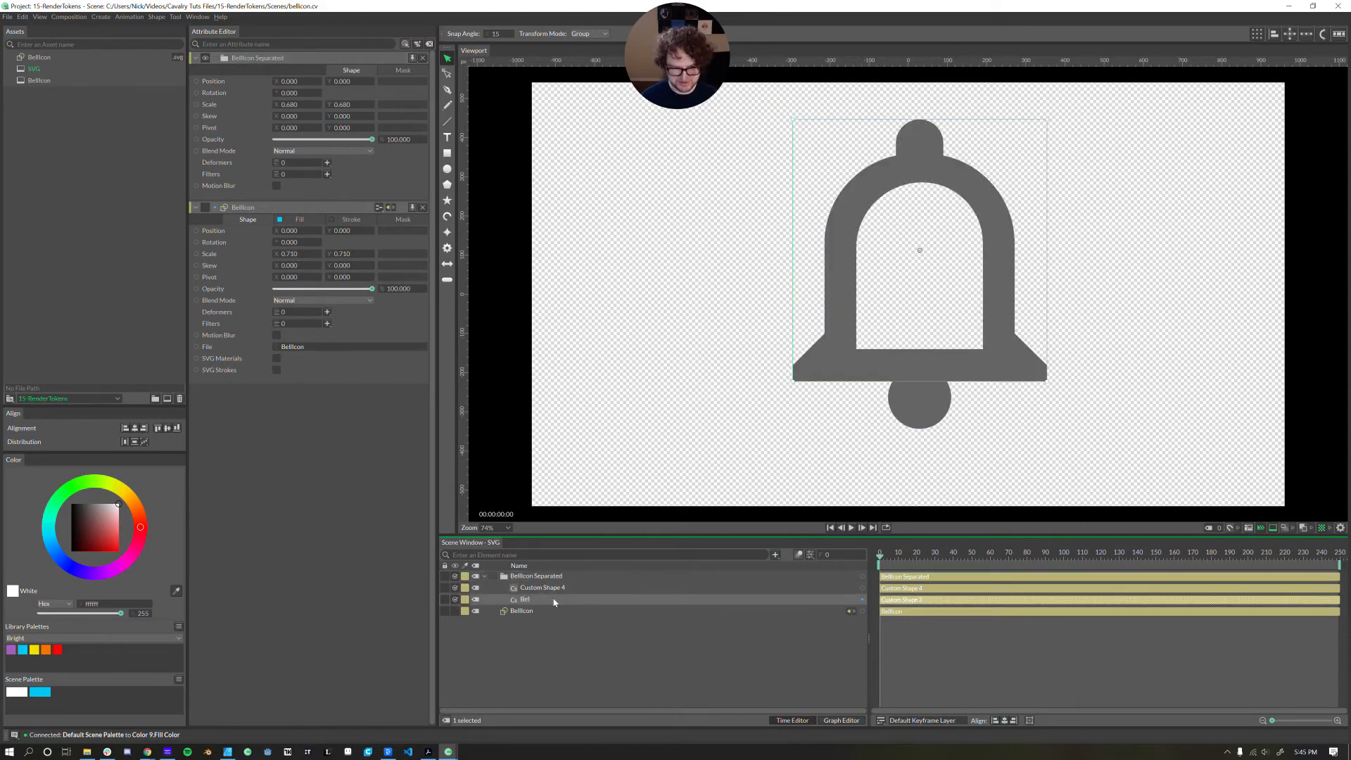
type("l")
key("Return")
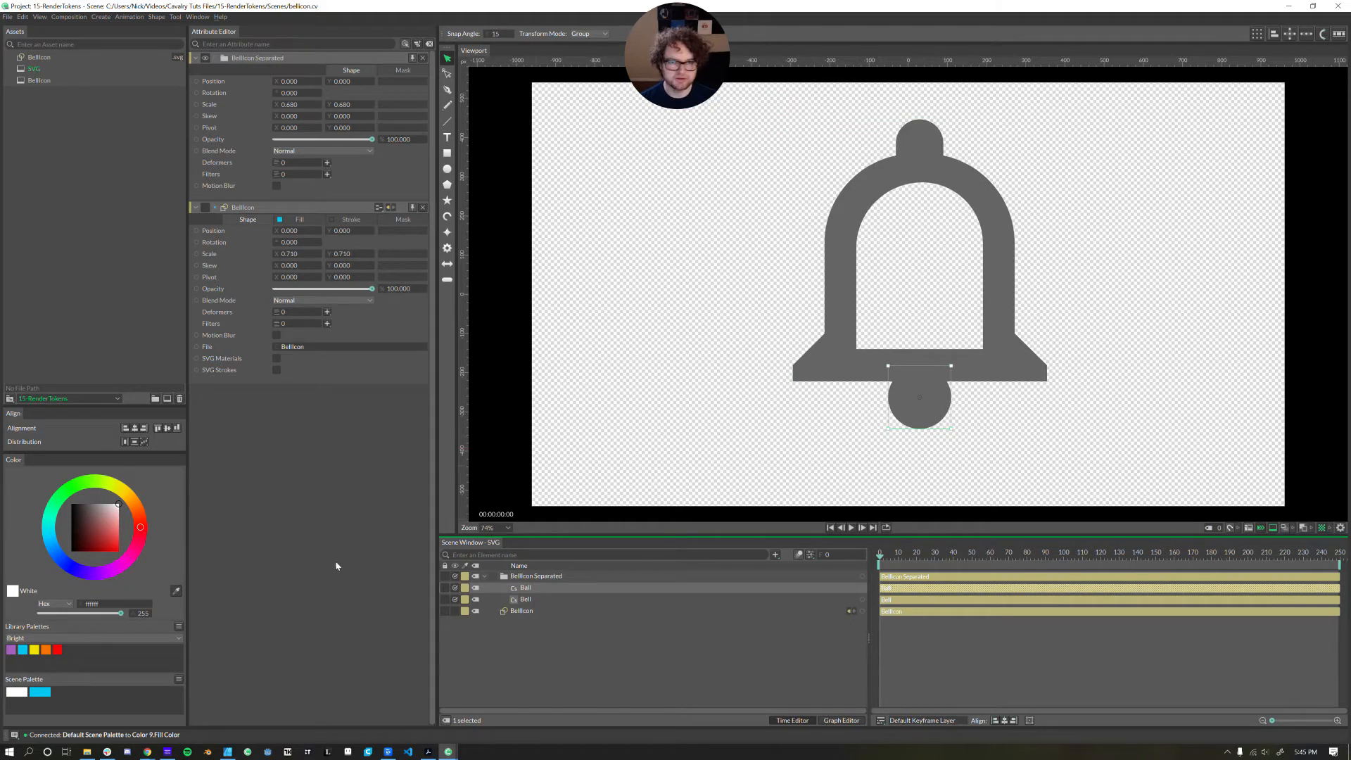
Connect the purple Bright palette color to Bell's fill and the blue scene palette color to Ball's fill.
left_click(11, 649)
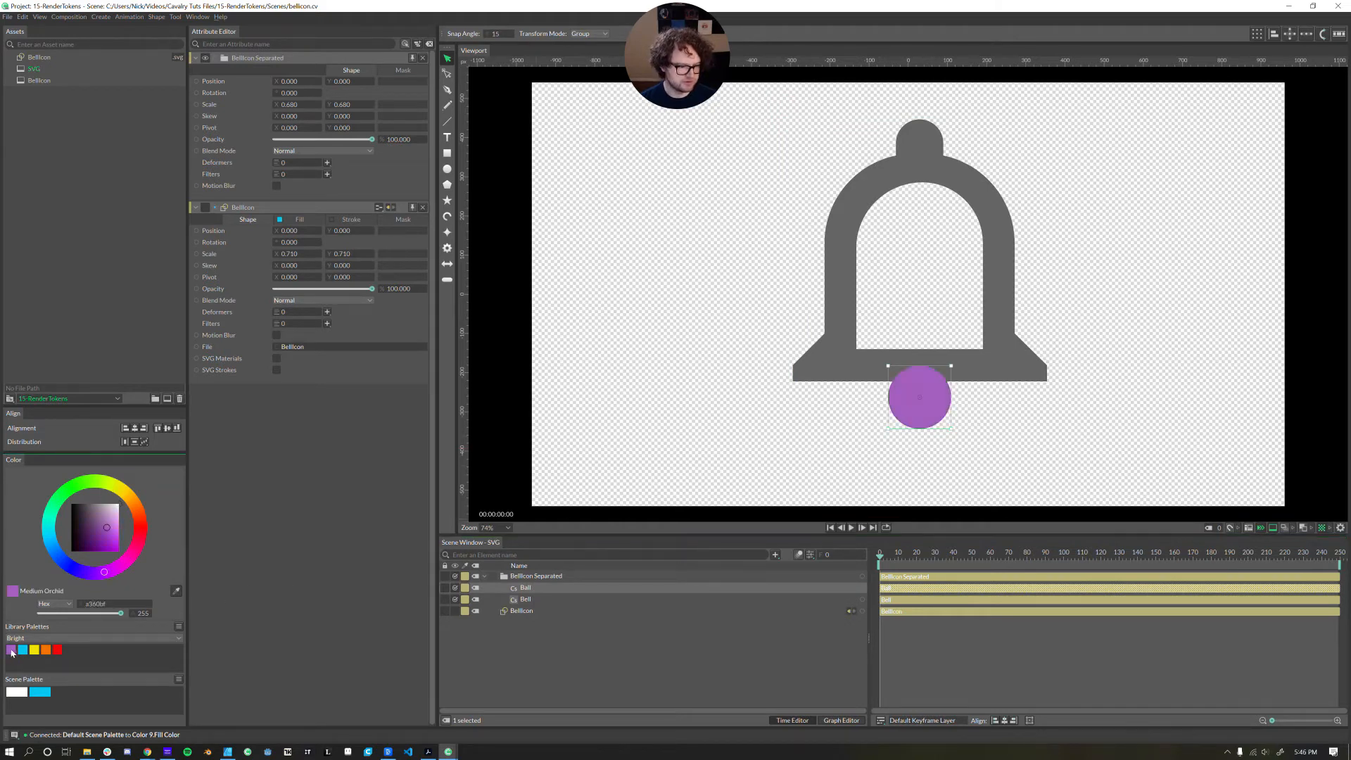
mouse_move(10, 650)
left_mouse_down()
mouse_move(83, 706)
mouse_move(523, 604)
mouse_move(525, 588)
left_mouse_up()
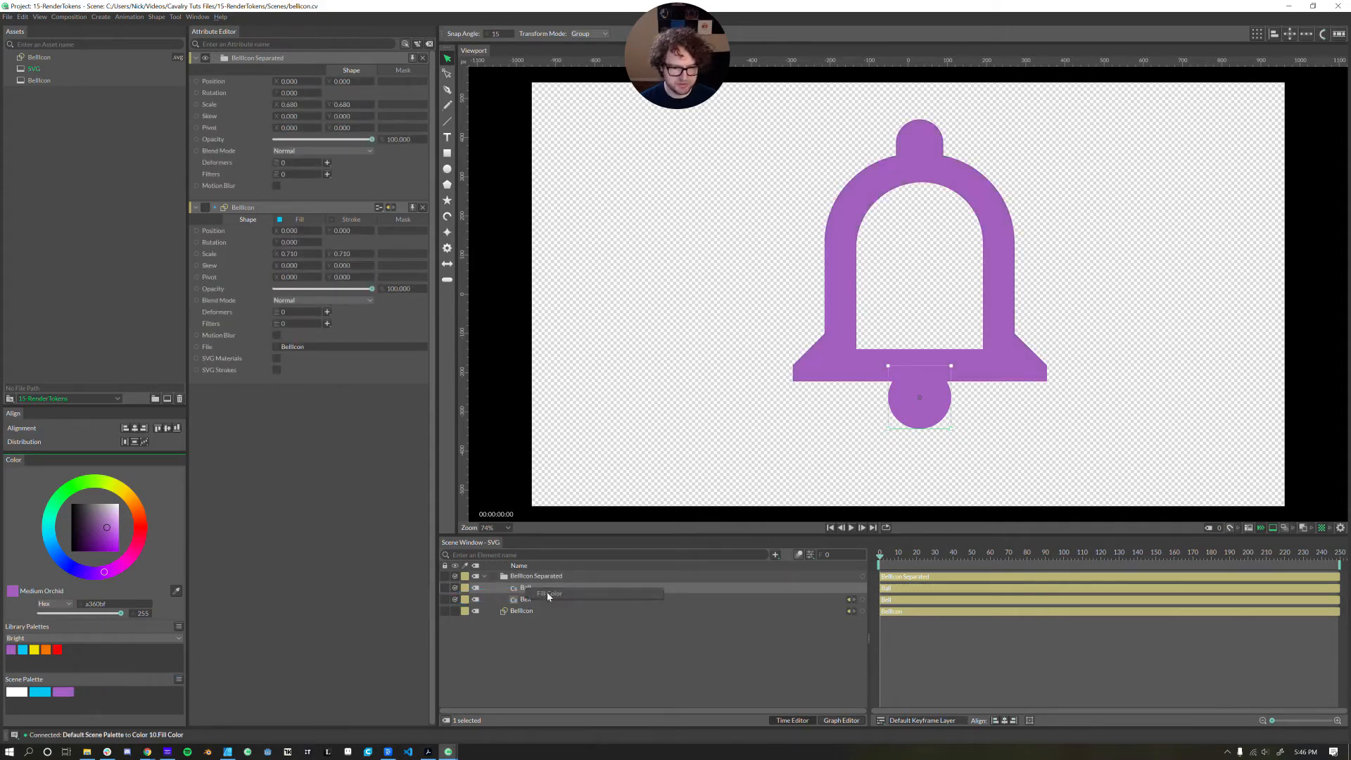
left_click(514, 590)
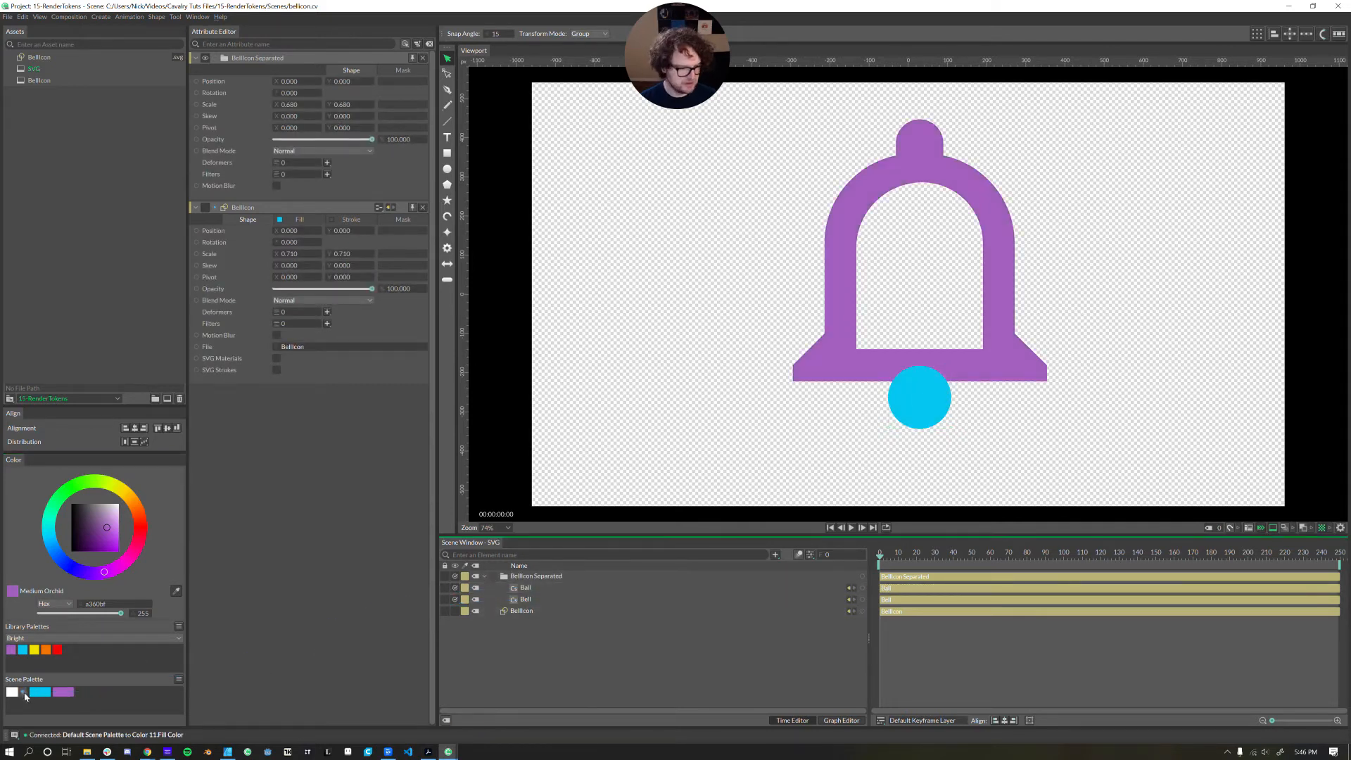
Enable a stroke on Ball, connect the white scene palette color to it and set its width to 41.100.
left_click(513, 590)
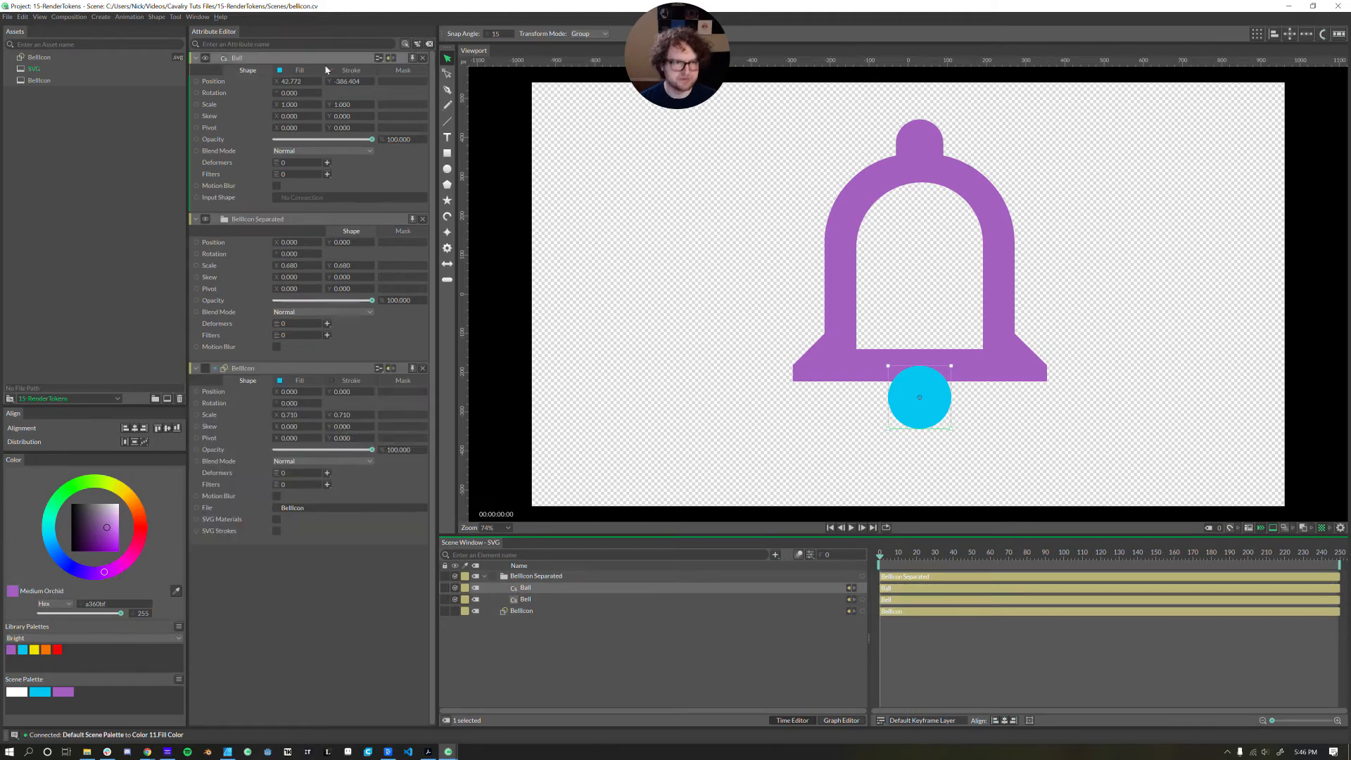
left_click(346, 71)
left_click(277, 82)
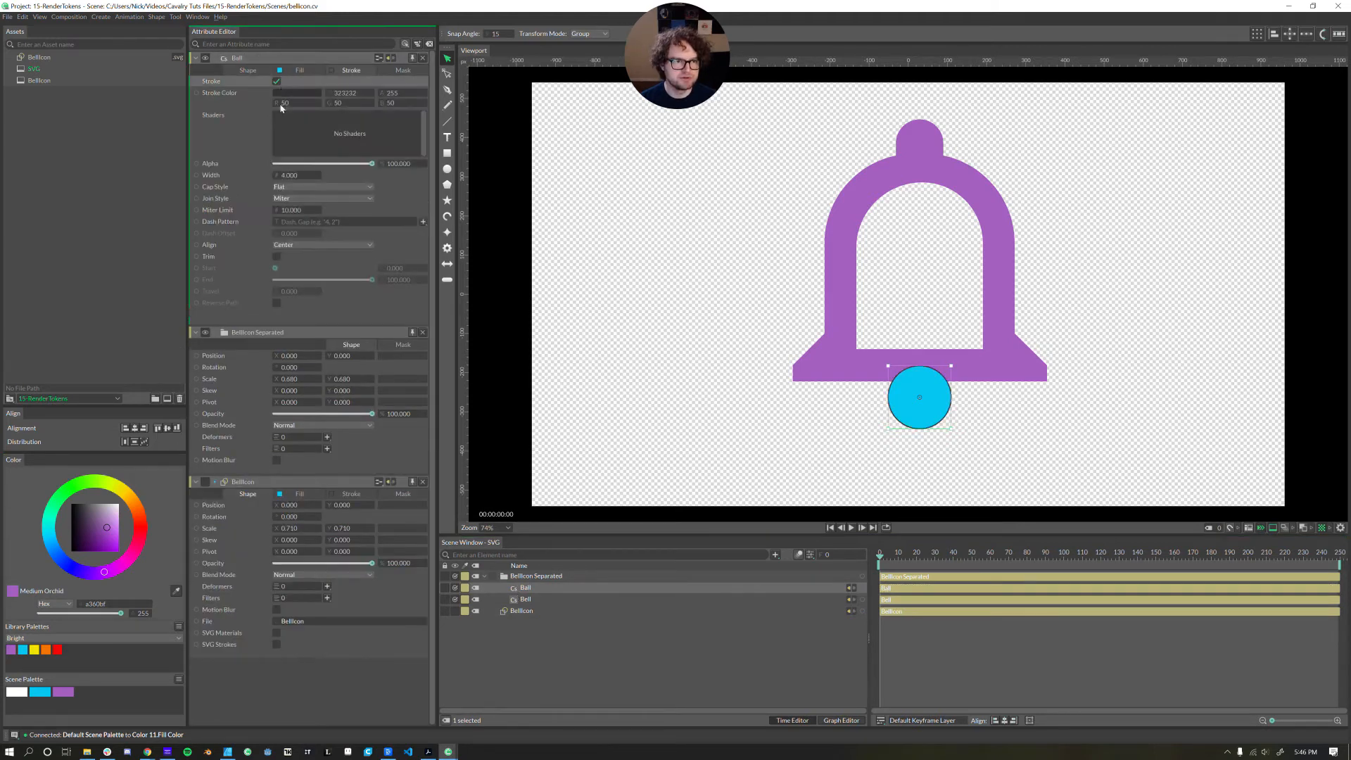
mouse_move(20, 699)
left_mouse_down()
mouse_move(422, 598)
mouse_move(549, 606)
left_mouse_up()
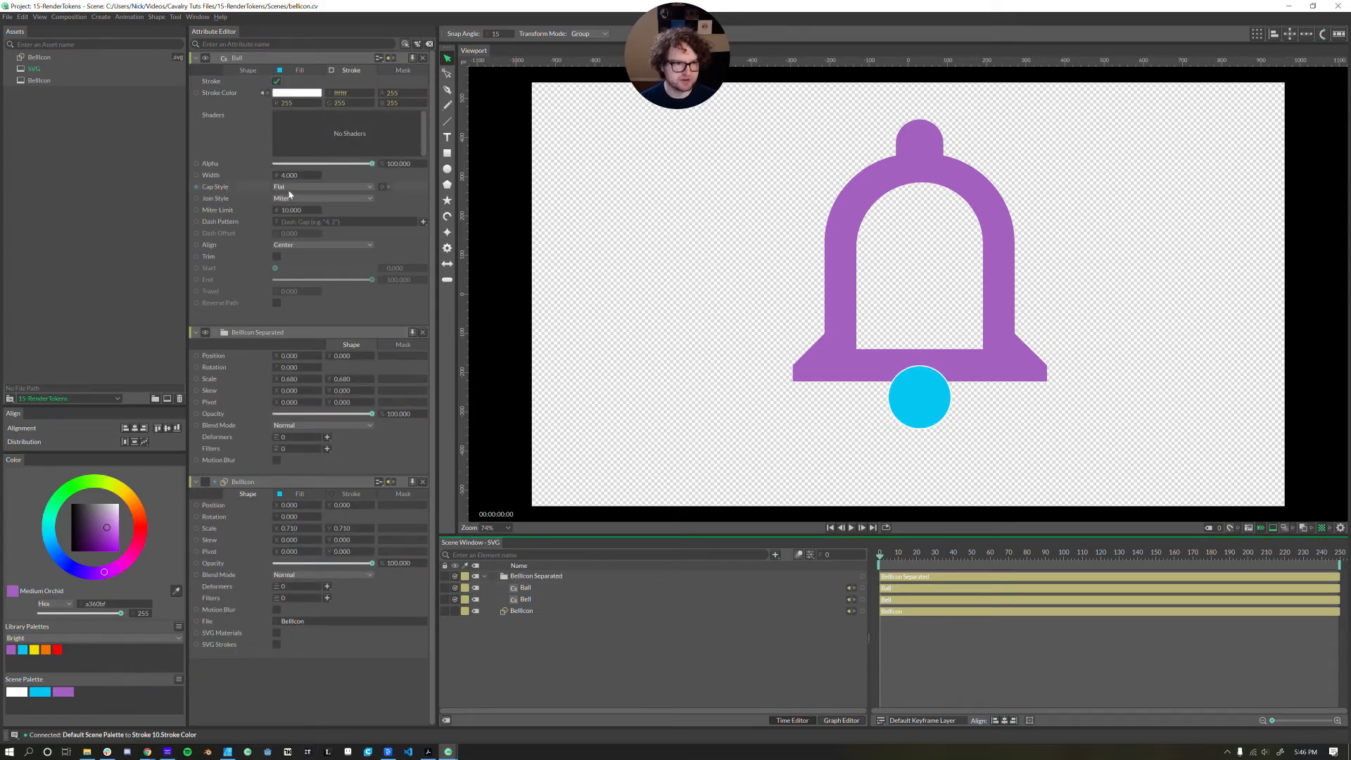
left_click_drag(289, 175, 620, 674)
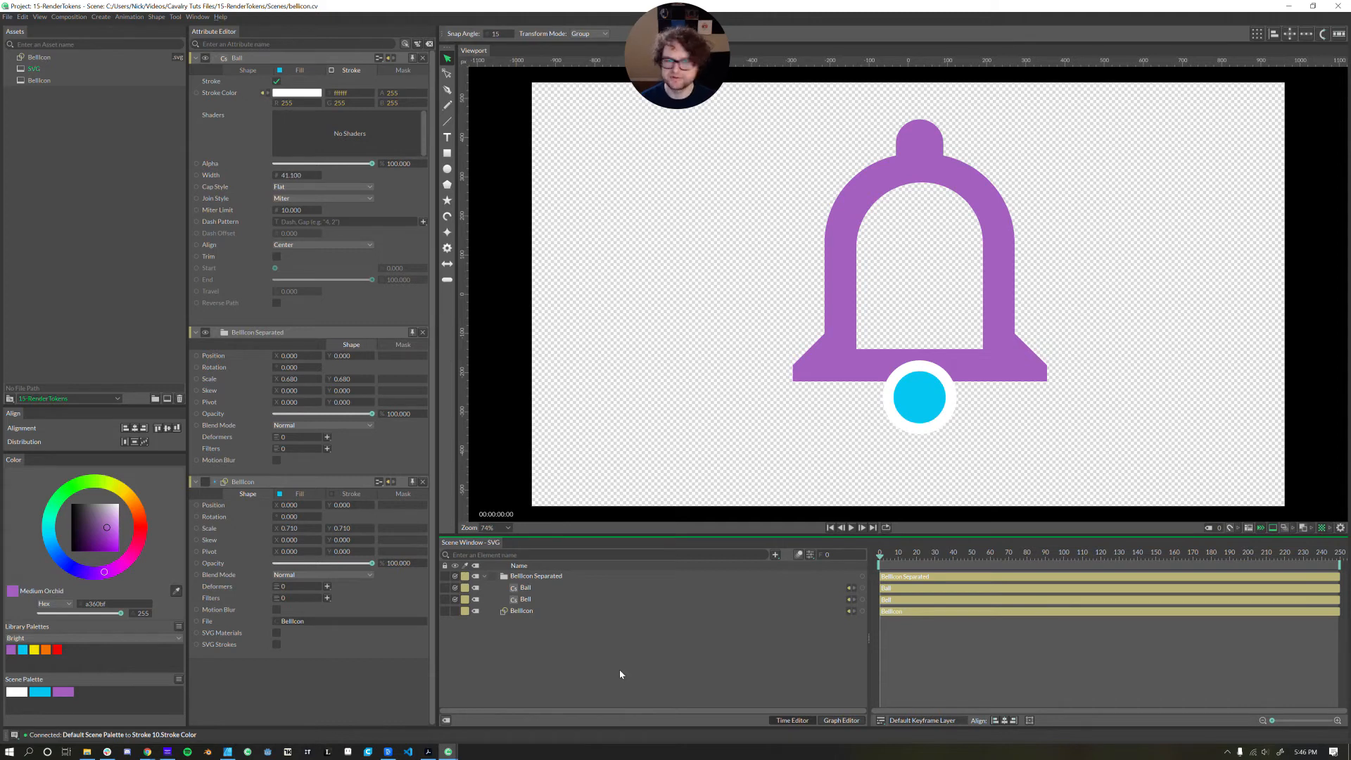
Try moving Bell upward to a Y position of 284.991 and undo the move.
left_click(584, 599)
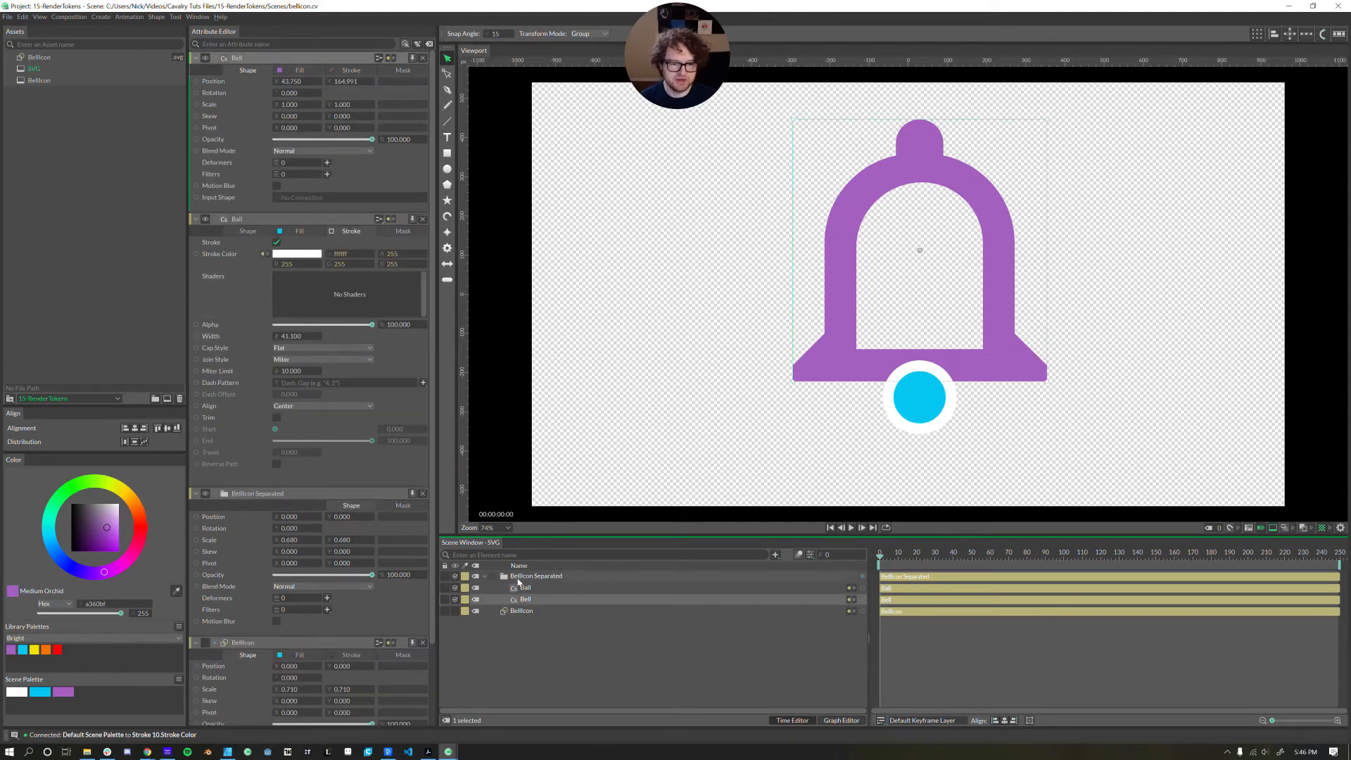
key("BackSpace")
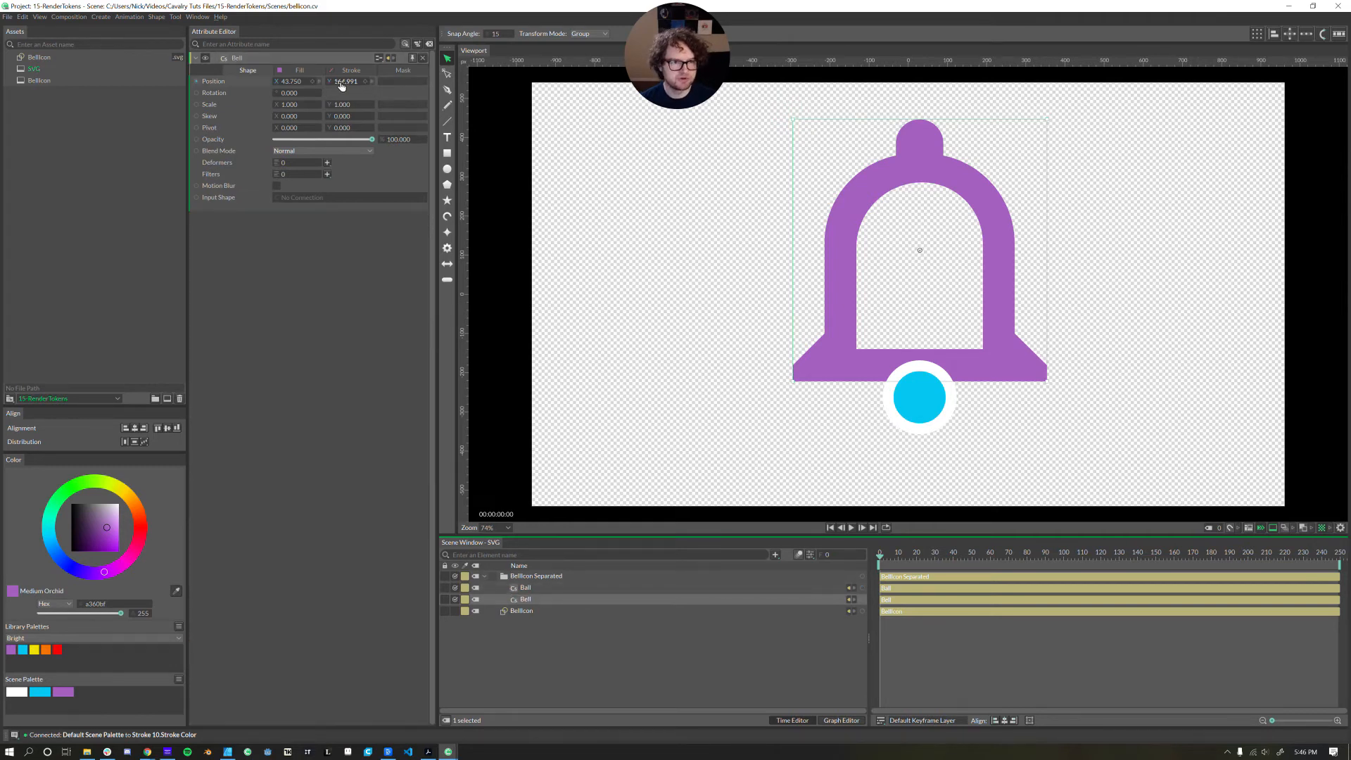
left_click_drag(341, 82, 383, 140)
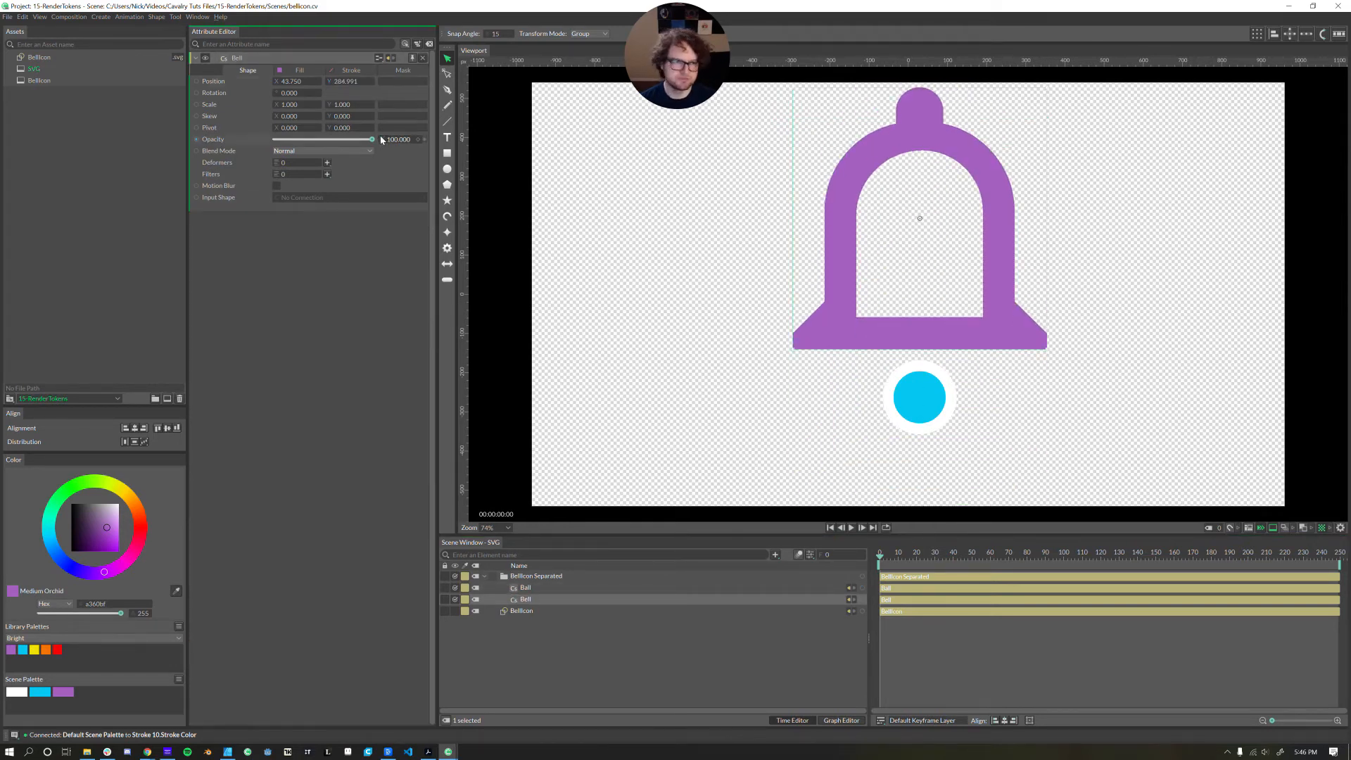
key("ctrl+z")
Try unparenting Ball and Bell from the BellIcon Separated group and undo it.
left_click(516, 590)
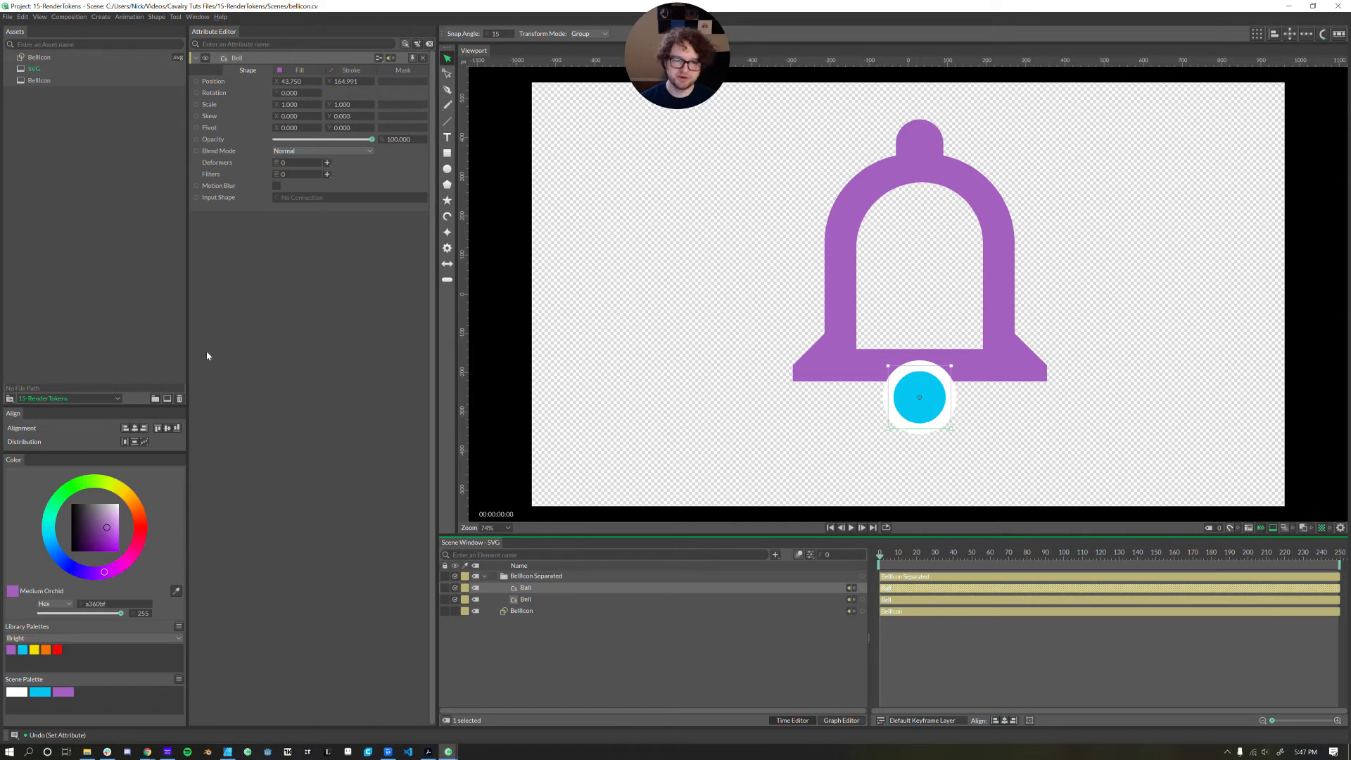
left_click(515, 601, "shift")
right_click(516, 594)
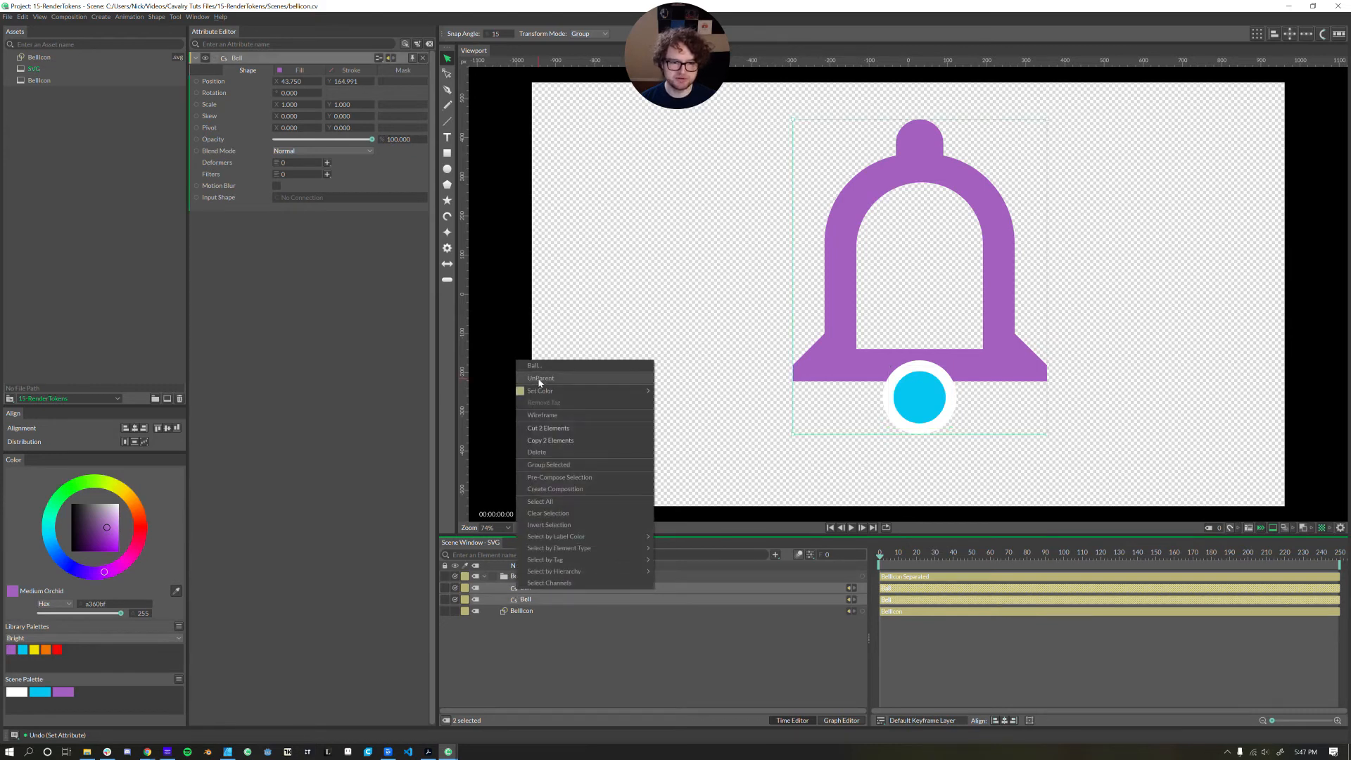
left_click(539, 385)
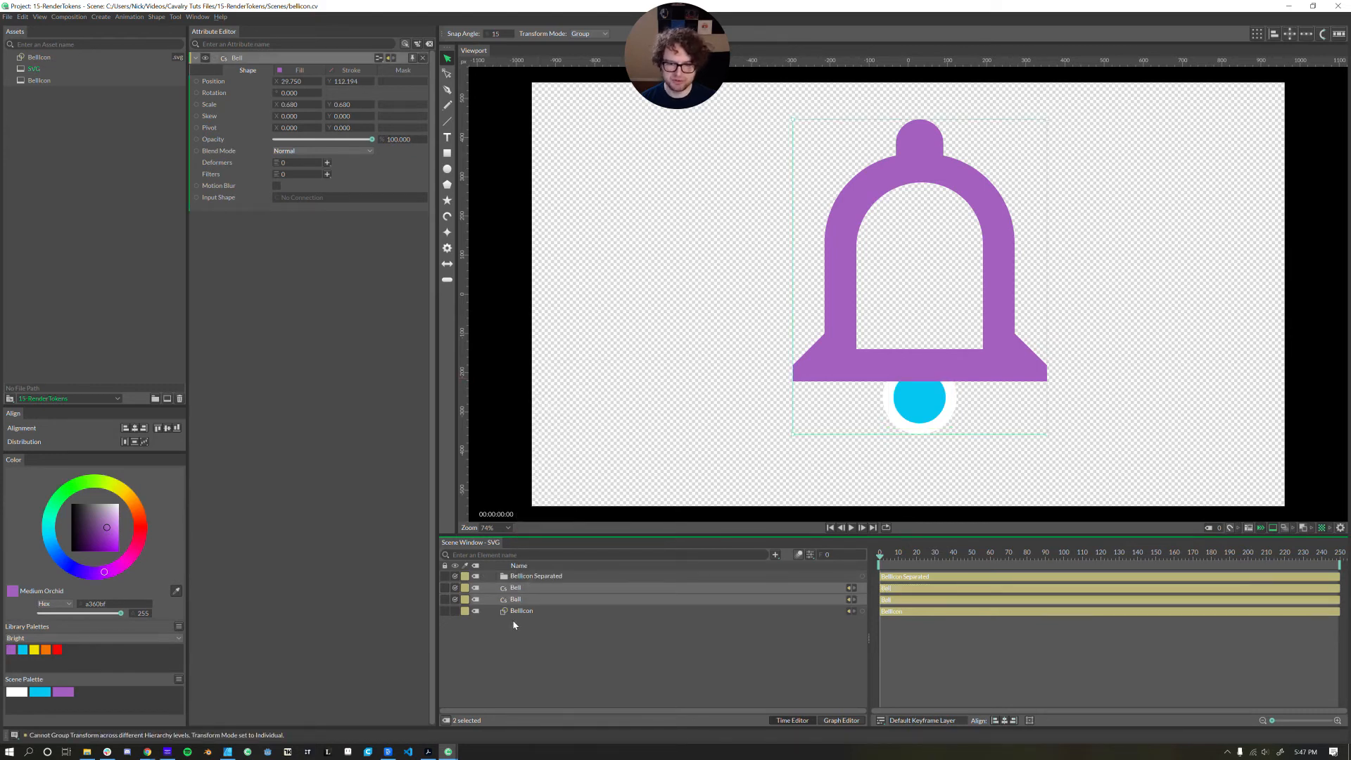
key("ctrl+z")
Make the Bell shape editable and connect the purple scene palette color to the editable copy's fill.
left_click(548, 599)
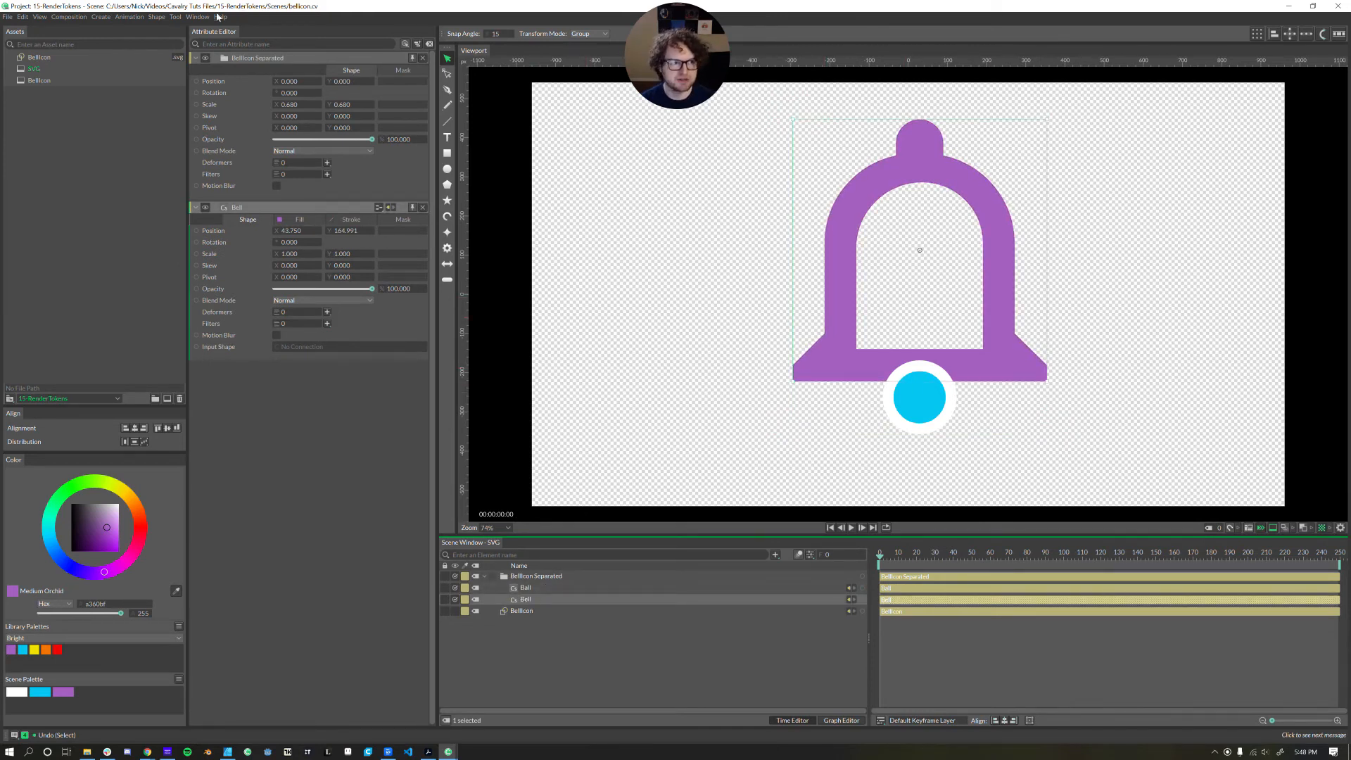
left_click(152, 17)
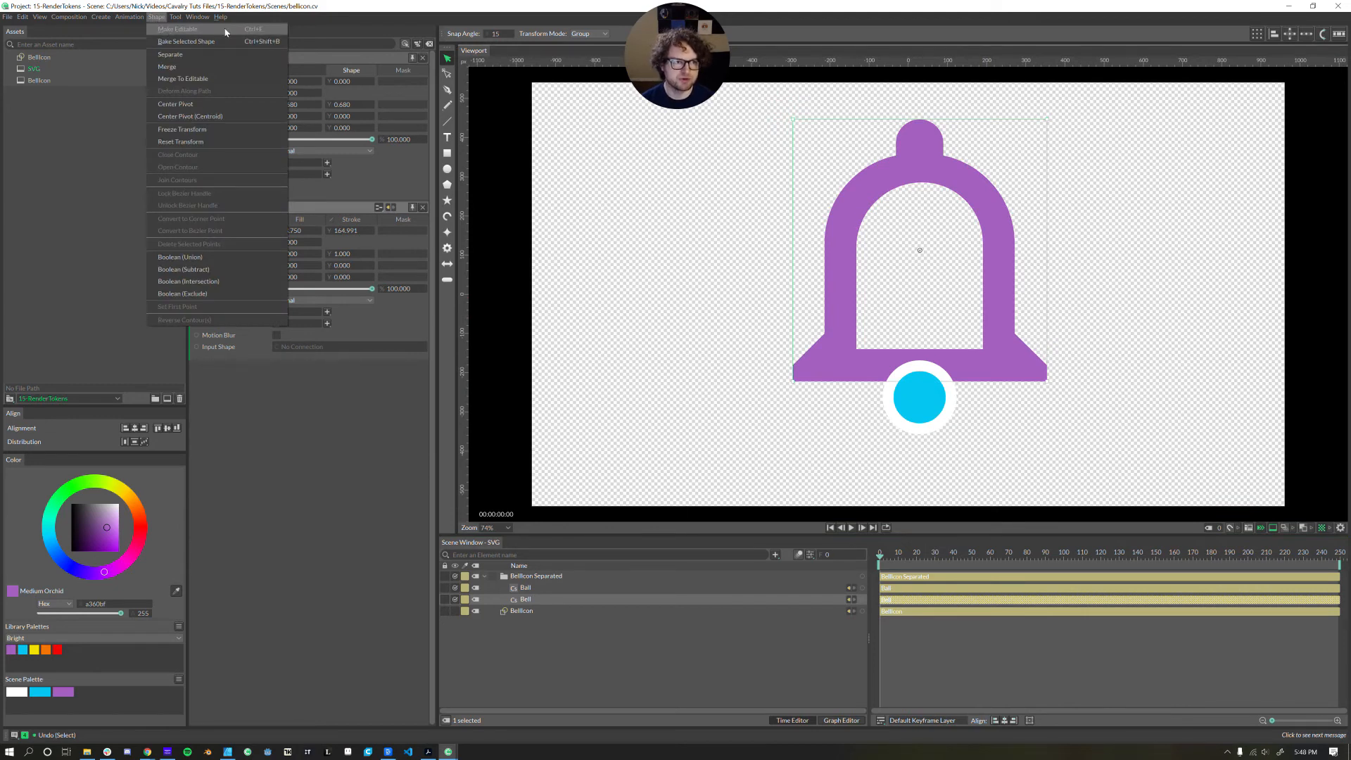
left_click(182, 29)
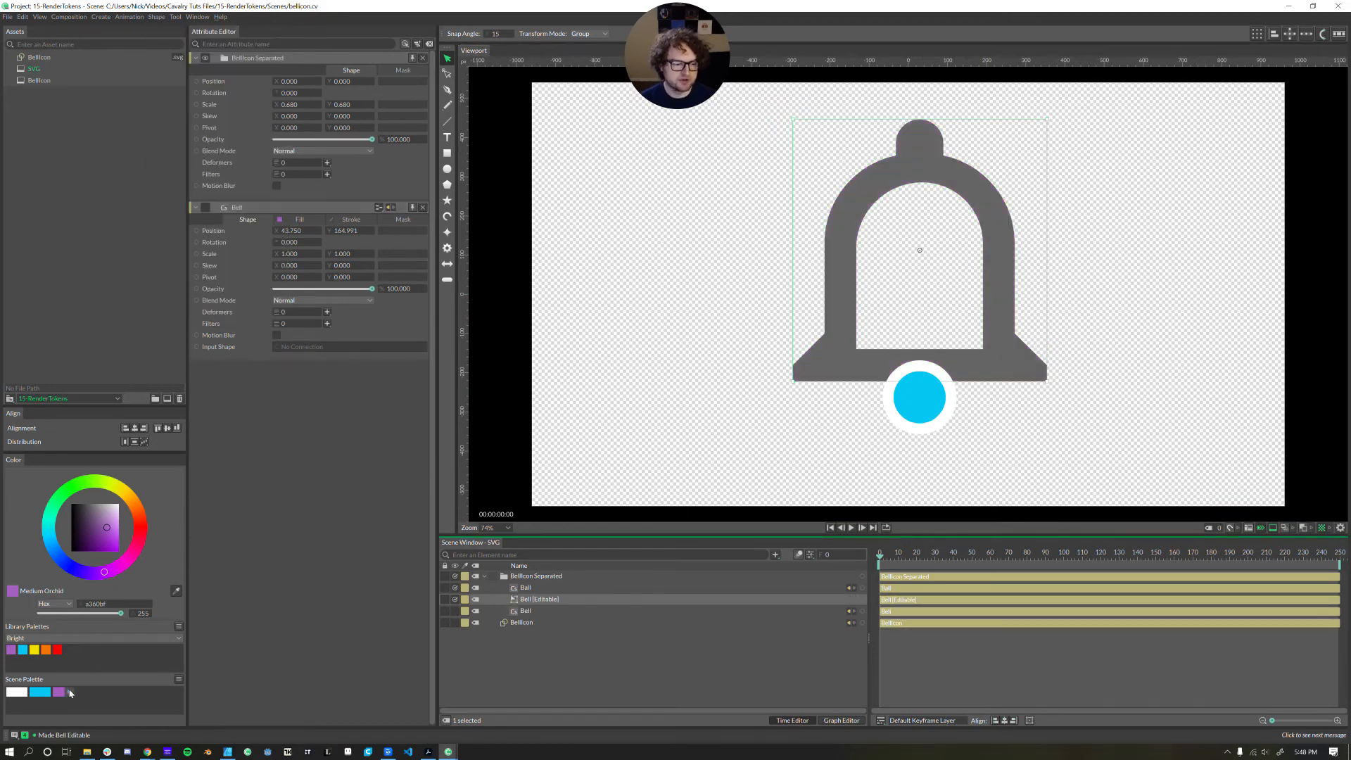
left_click_drag(63, 692, 558, 602)
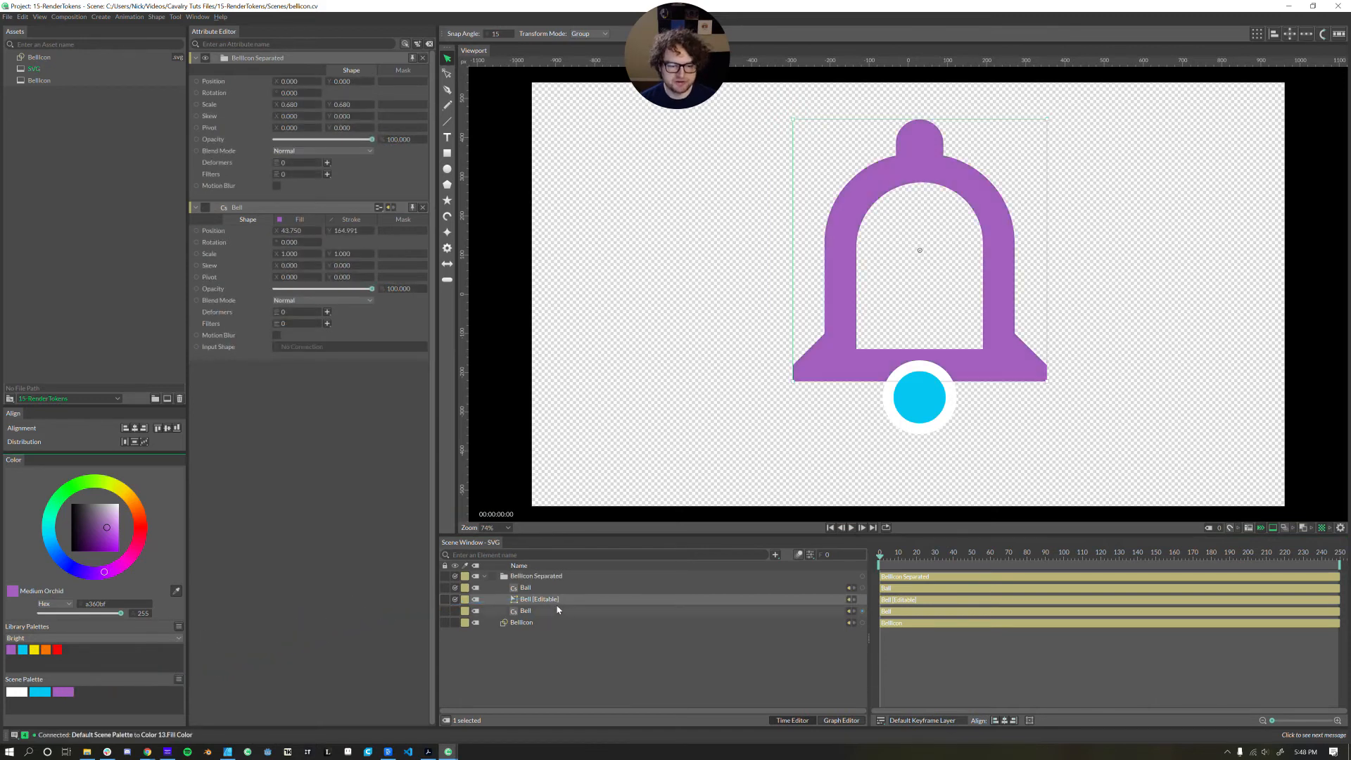
Try pulling the top point of Bell's inner arch downward, then undo back to the single unseparated BellIcon layer.
left_click(447, 76)
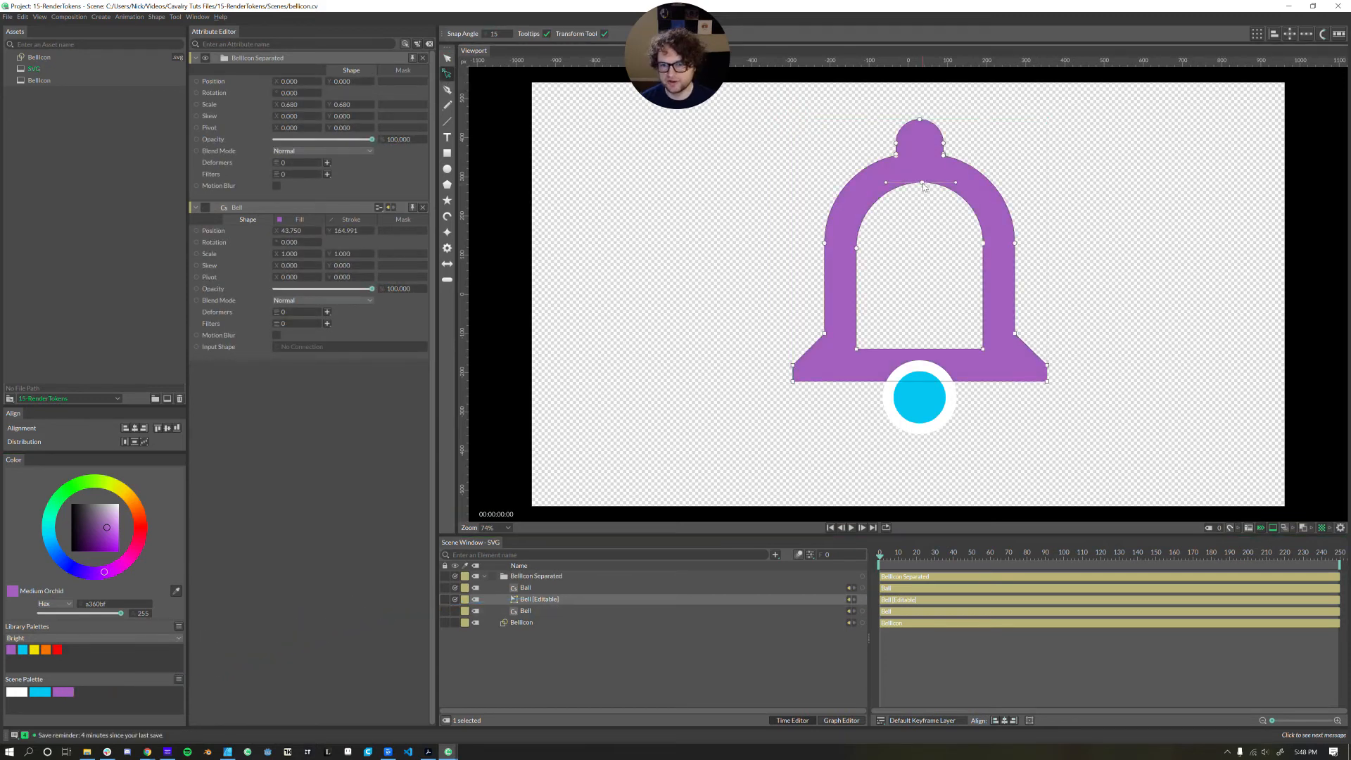
left_click_drag(922, 183, 925, 297)
key("ctrl+z")
key("ctrl+z")
key("ctrl+z")
key("ctrl+z")
key("ctrl+z")
key("ctrl+z")
key("ctrl+z")
key("ctrl+z")
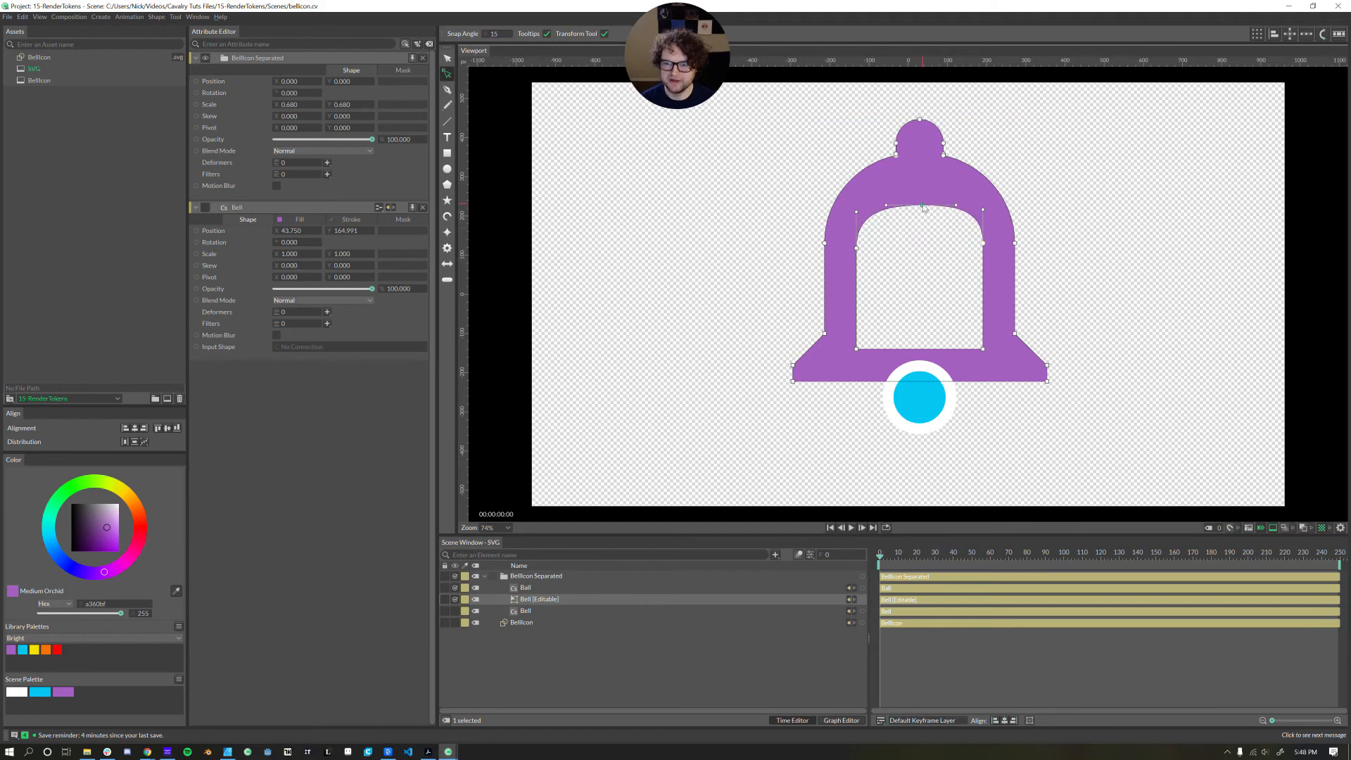
Convert the whole BellIcon layer into an editable shape.
left_click(522, 576)
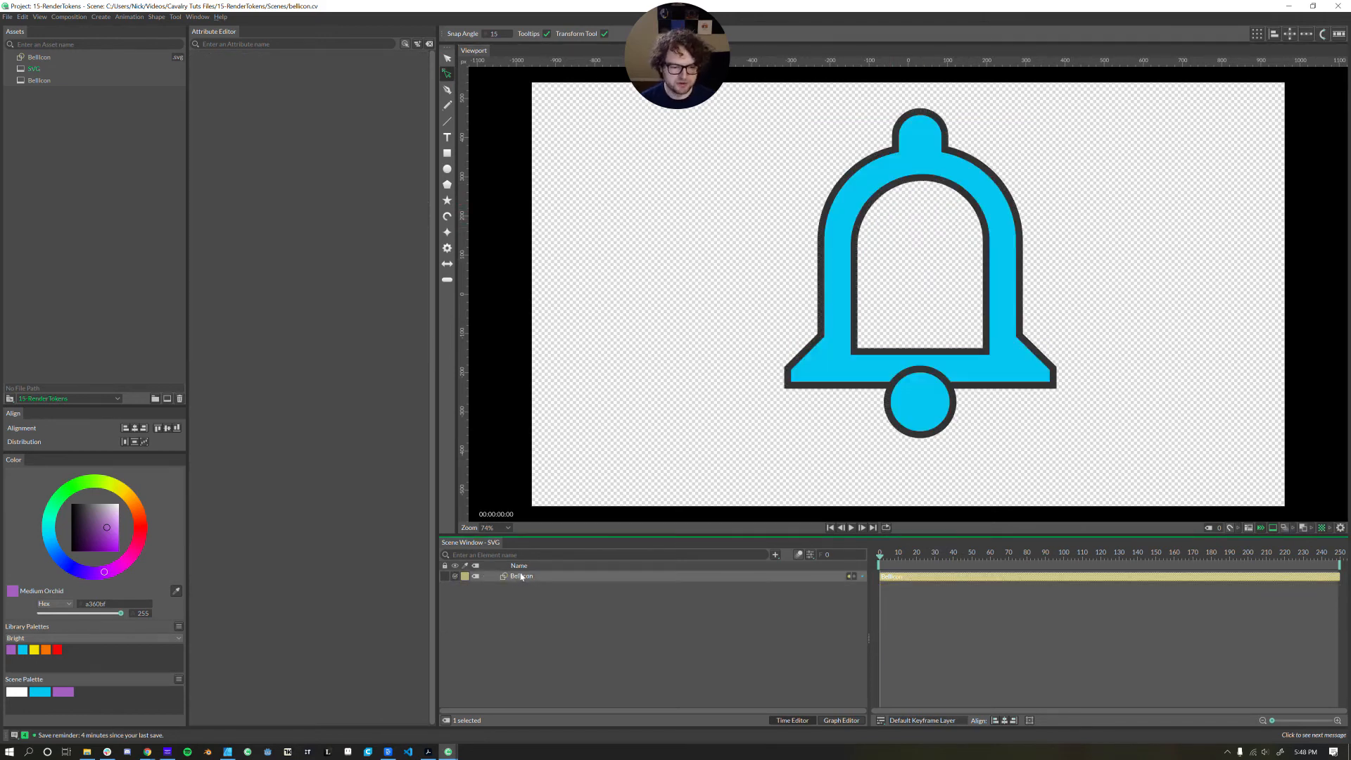
left_click(504, 580)
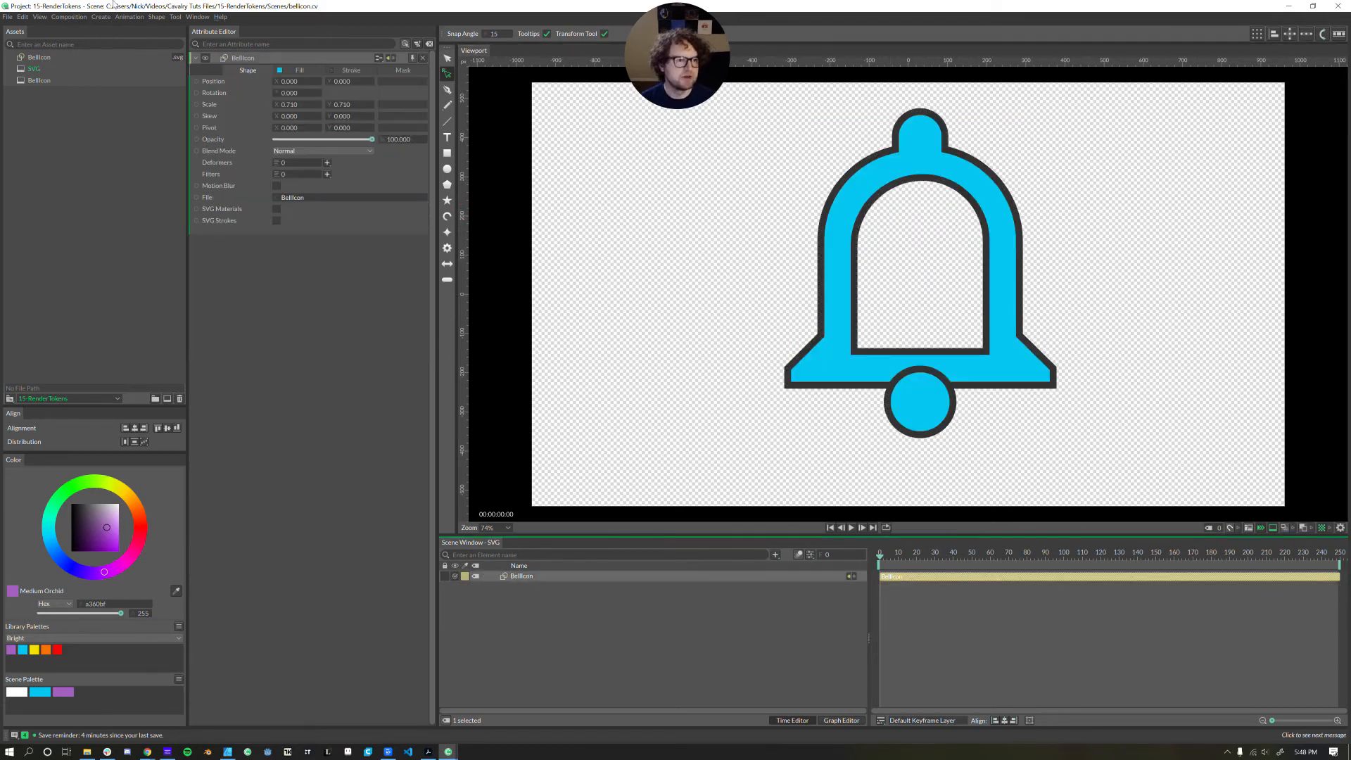
left_click(157, 18)
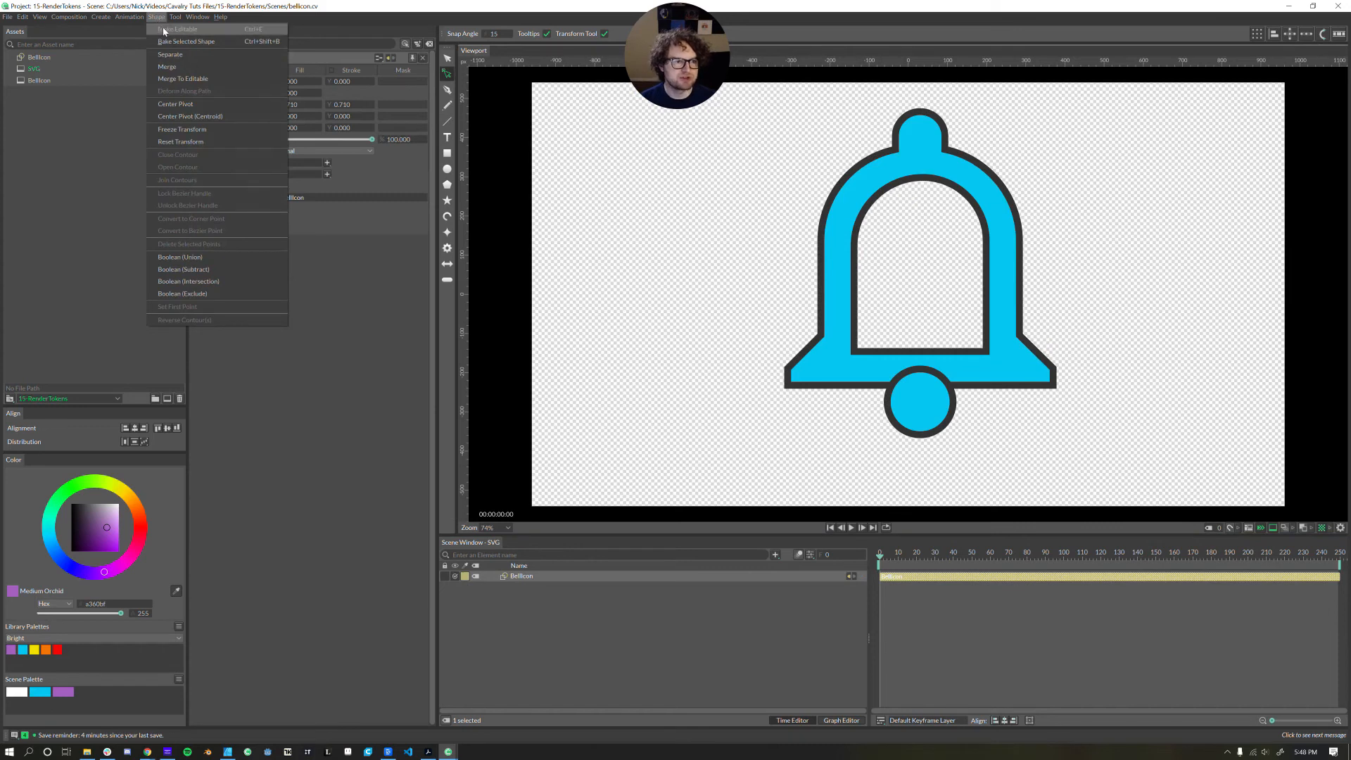
left_click(164, 29)
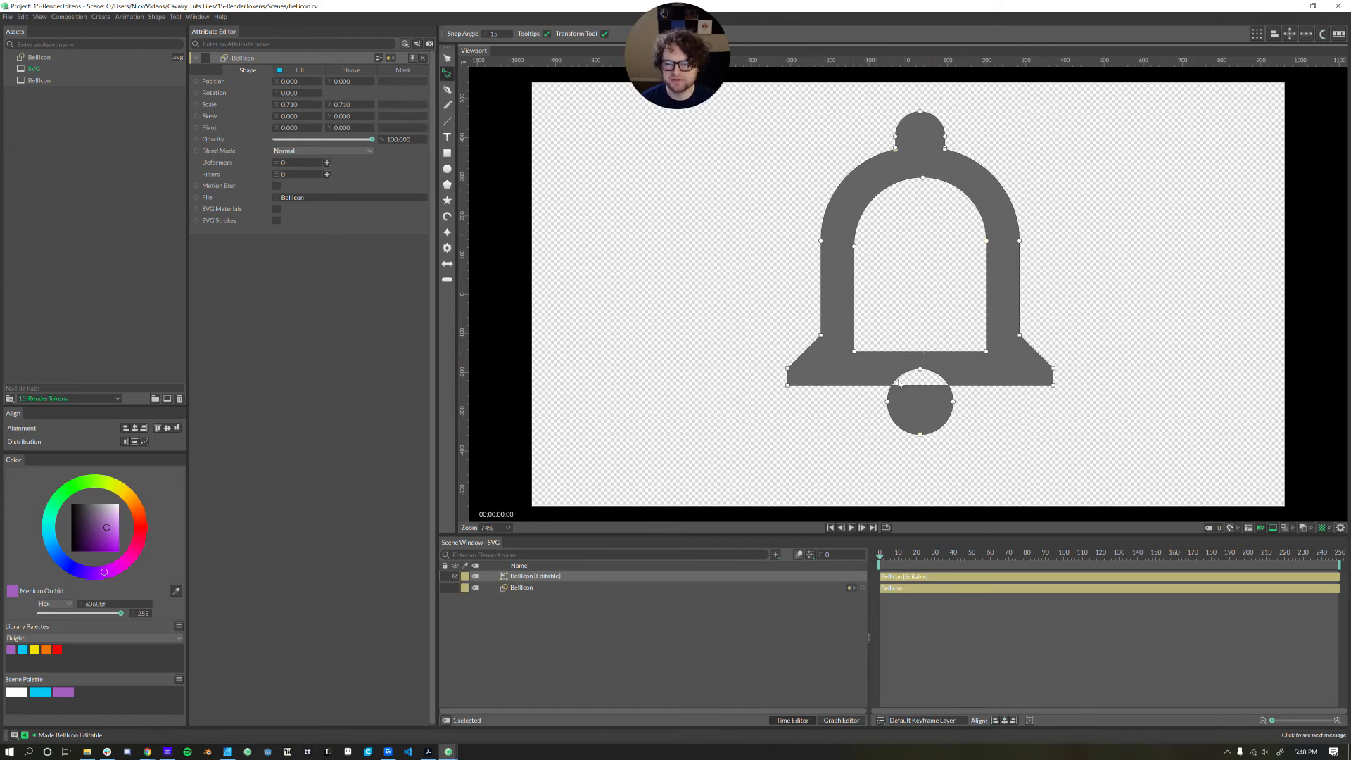
Set the fill rule of BellIcon [Editable] to Winding and deselect the shape.
left_click(505, 576)
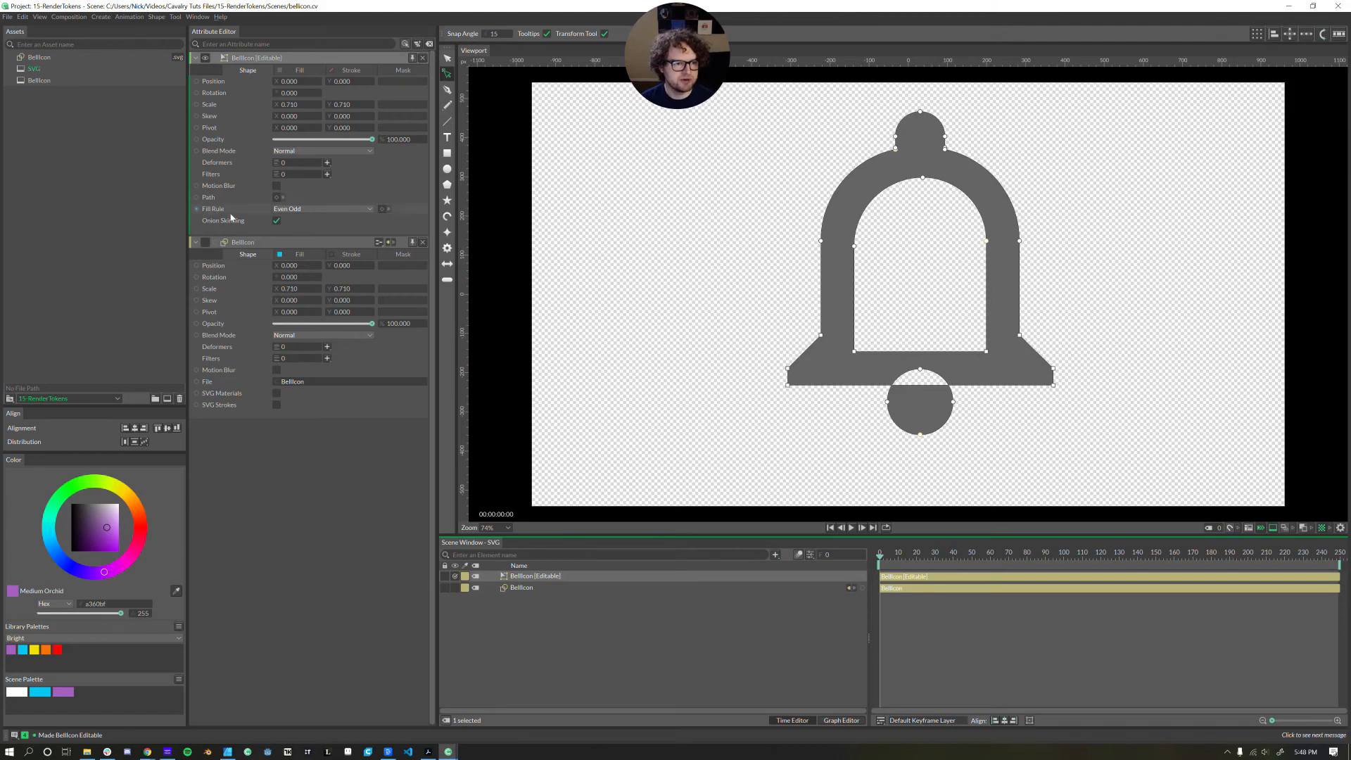
left_click(280, 209)
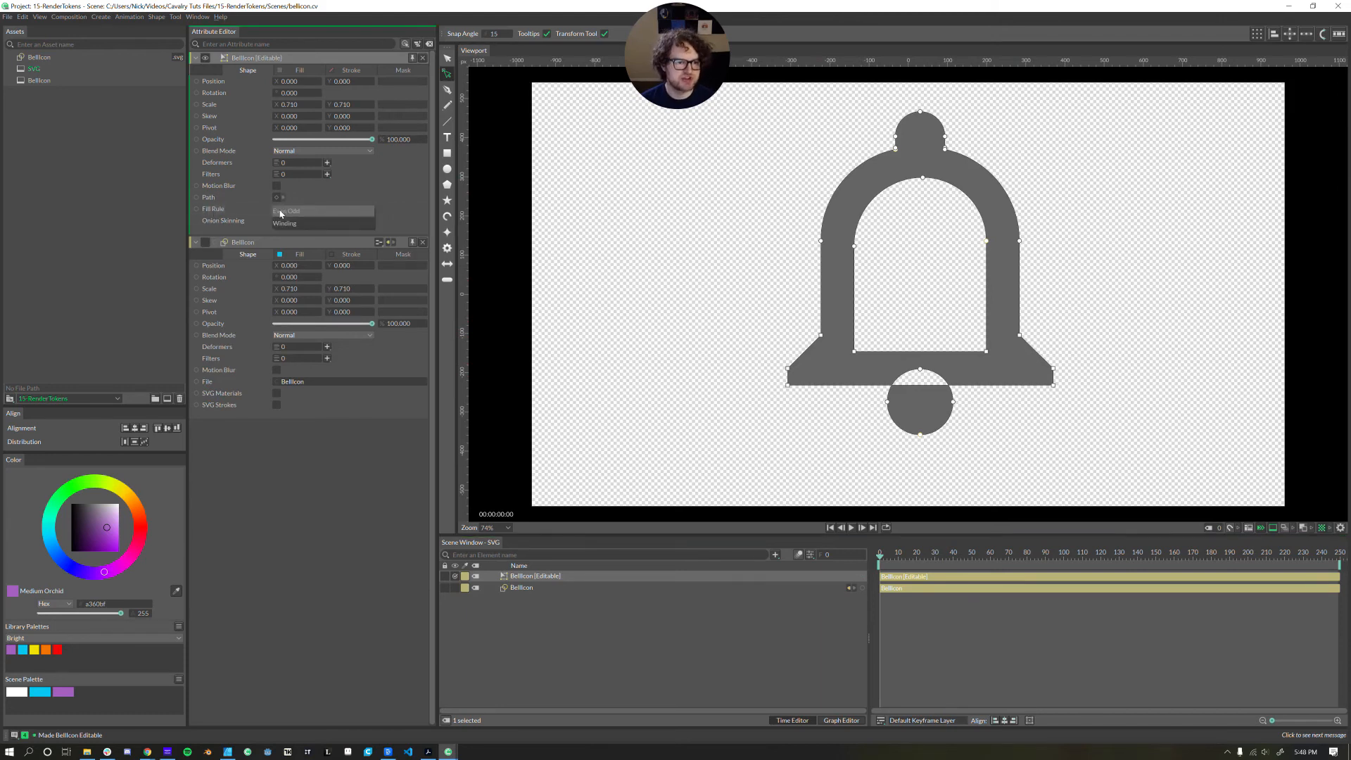
left_click(289, 224)
left_click(886, 178)
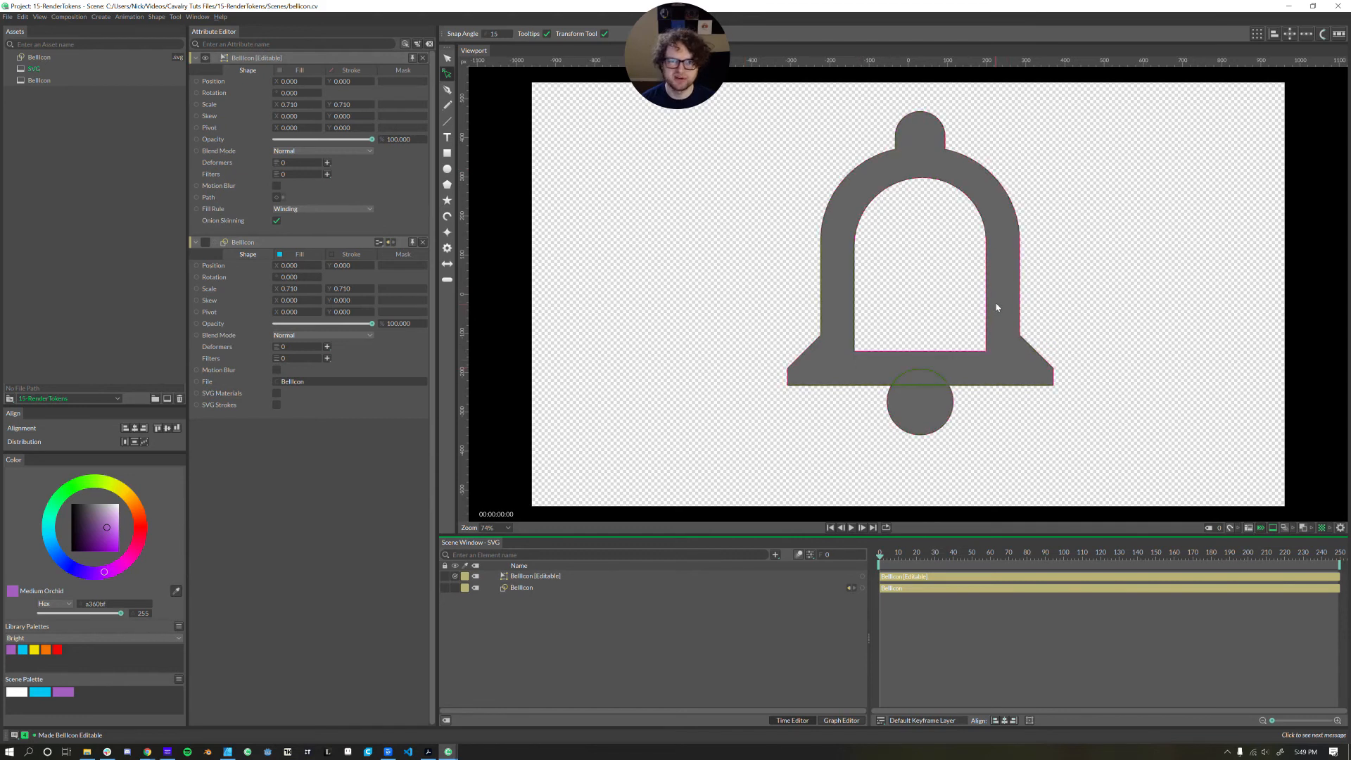
Draw an ellipse of about 119 radius, an overlapping cogwheel of about 111 pitch radius and an arc of about 131 outer radius beside the bell.
left_click(447, 250)
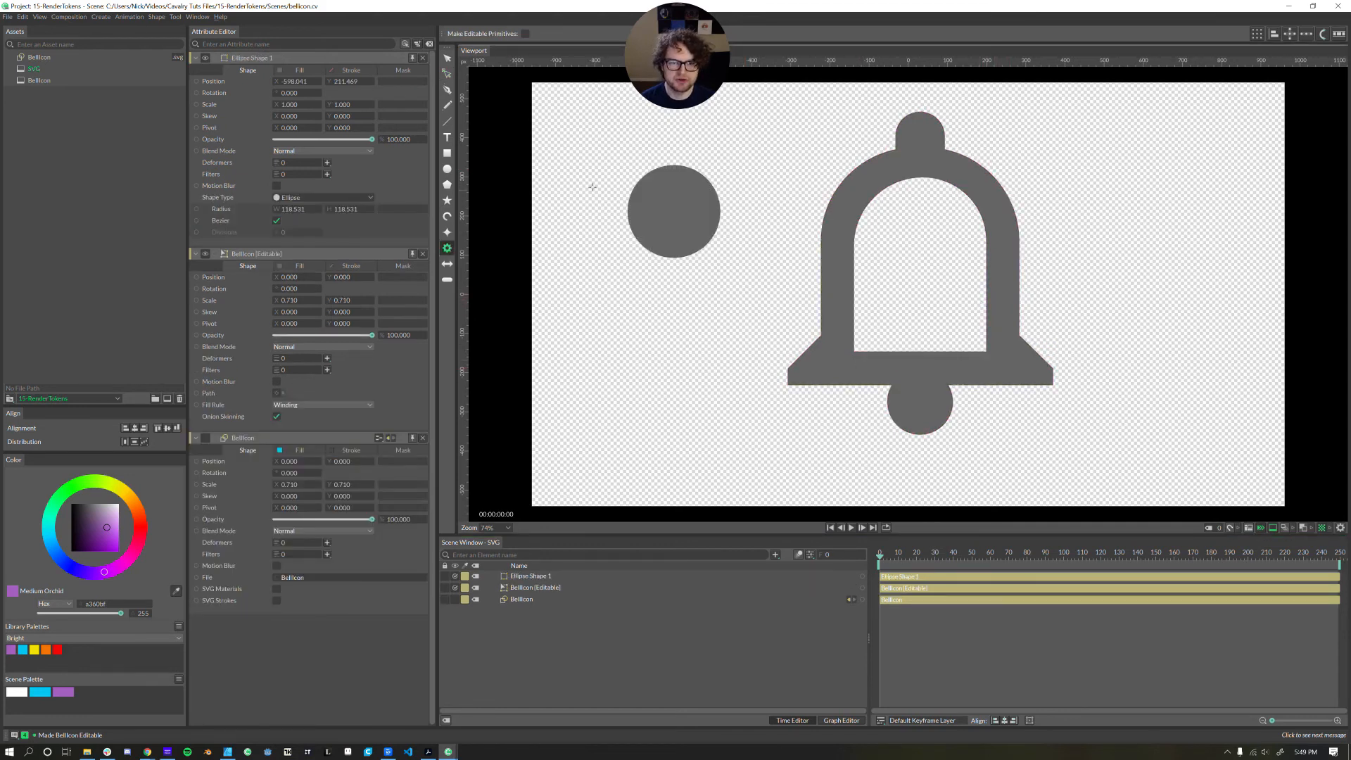
left_click_drag(586, 173, 662, 264)
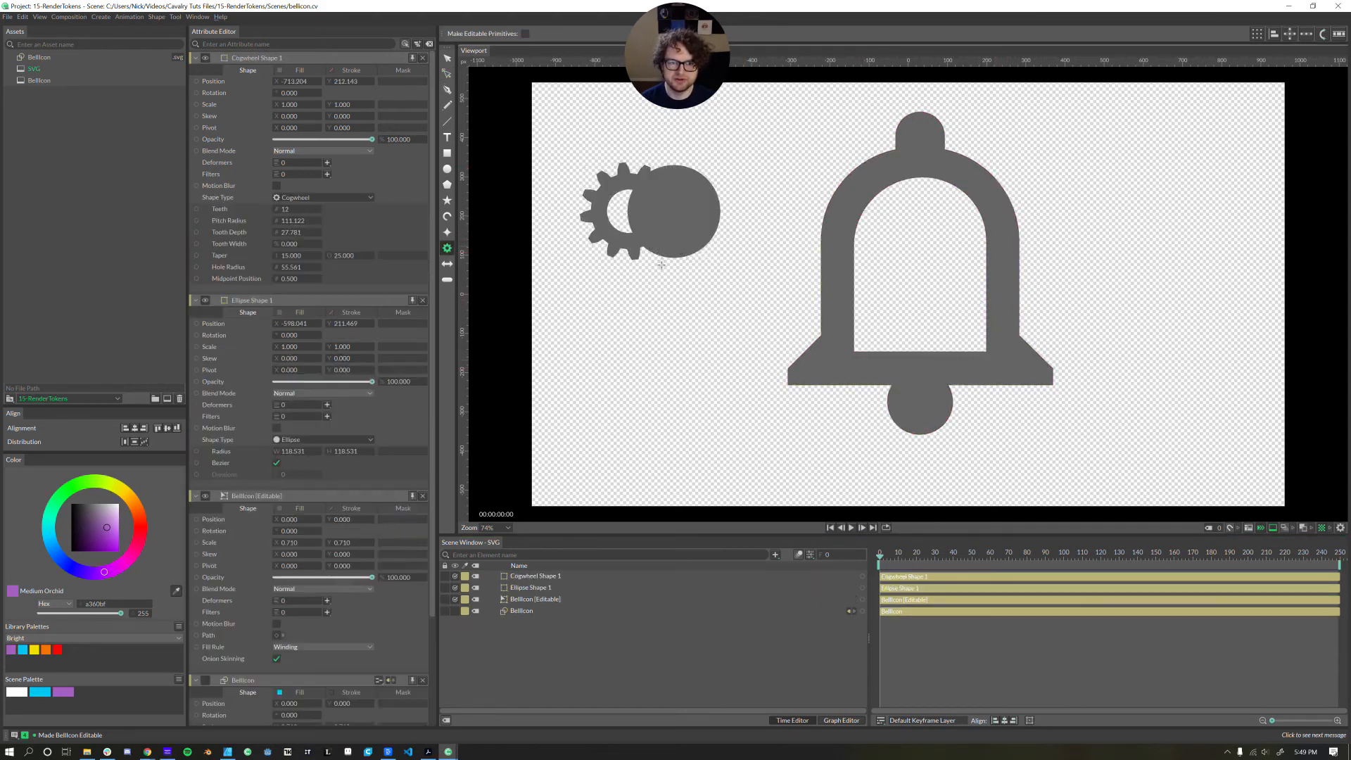
left_click(448, 216)
left_click_drag(766, 183, 672, 288)
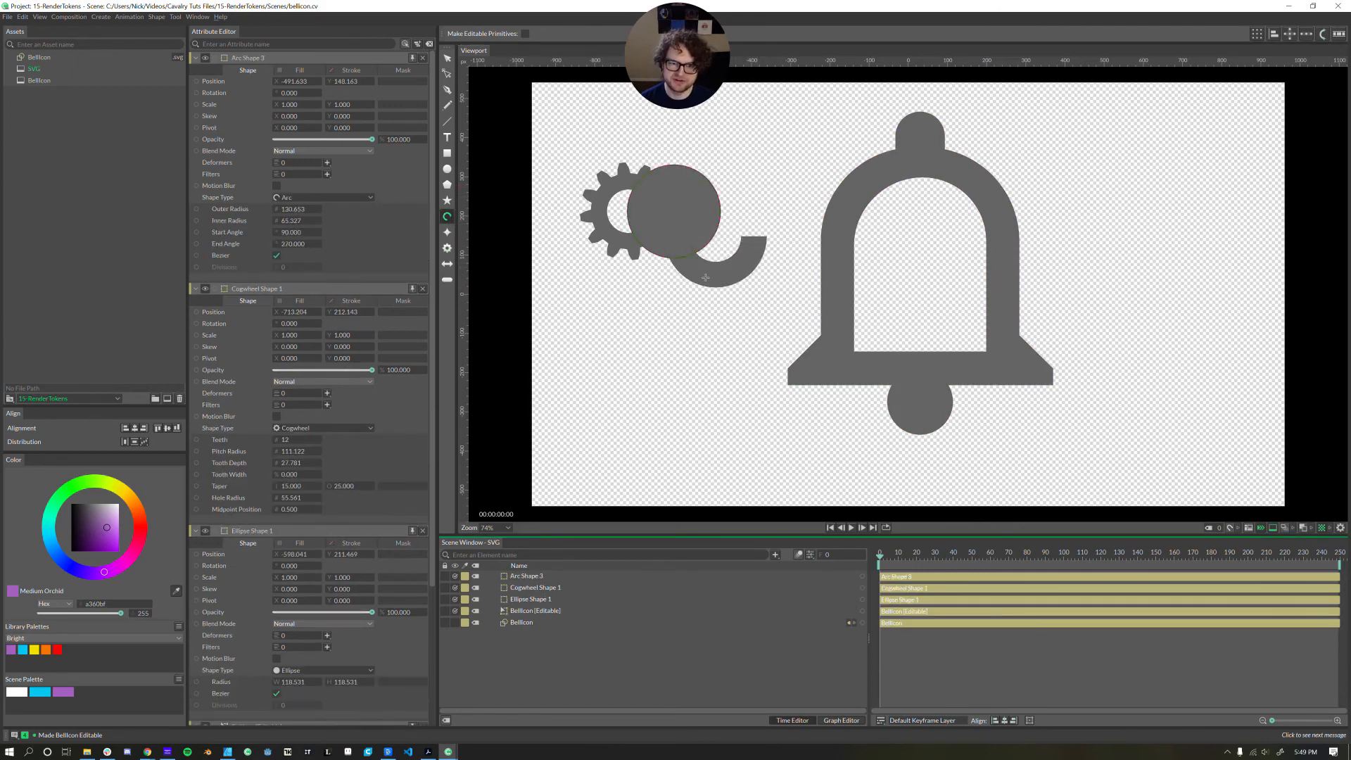
Combine the arc, cogwheel and ellipse shapes into one editable shape with Boolean (Union).
left_click_drag(501, 567, 521, 601)
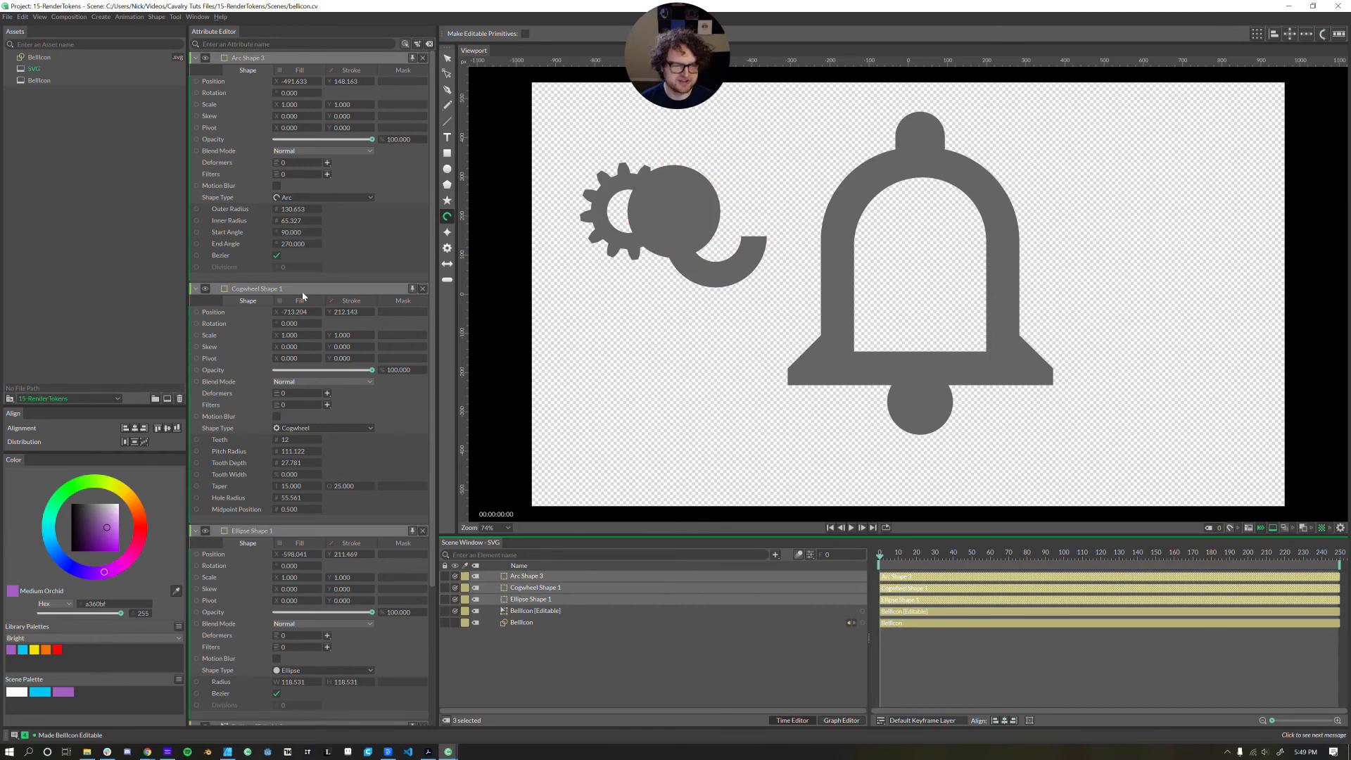
left_click(152, 18)
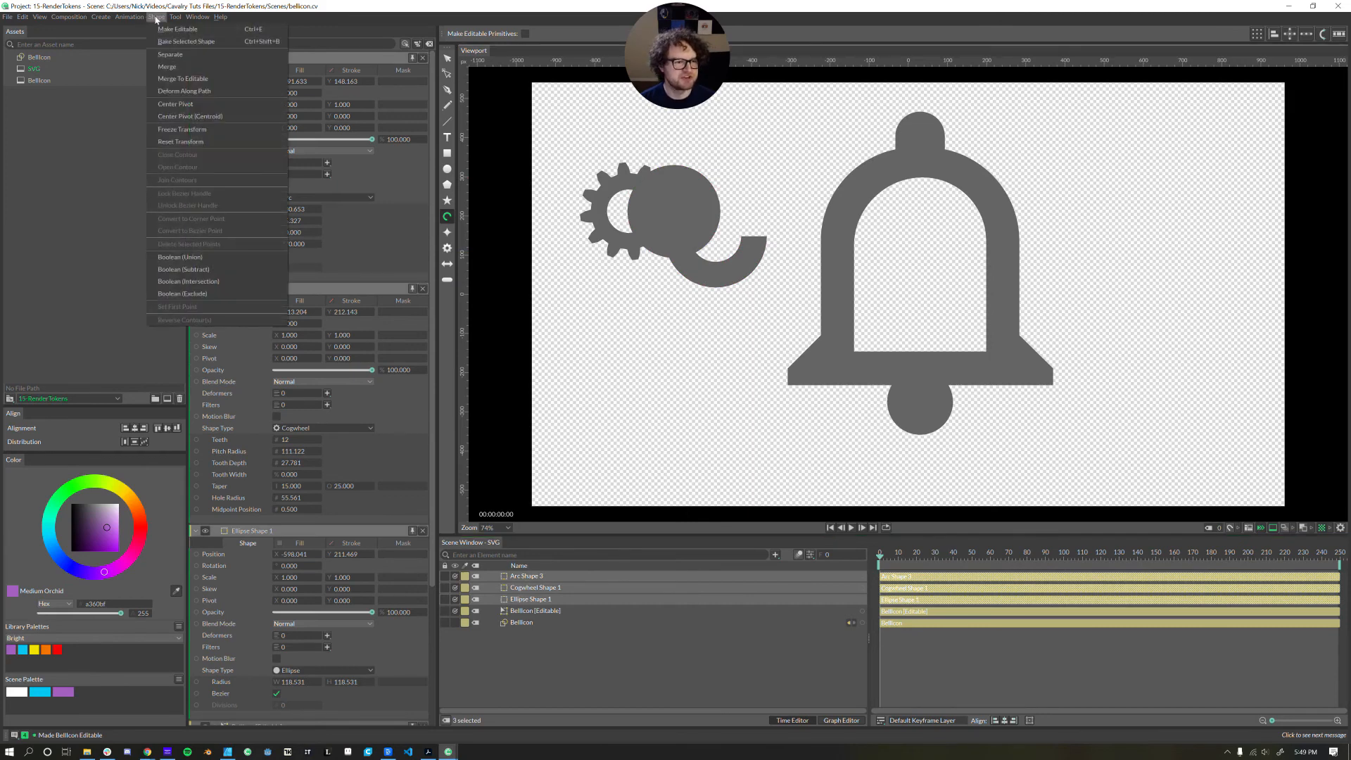
left_click(191, 258)
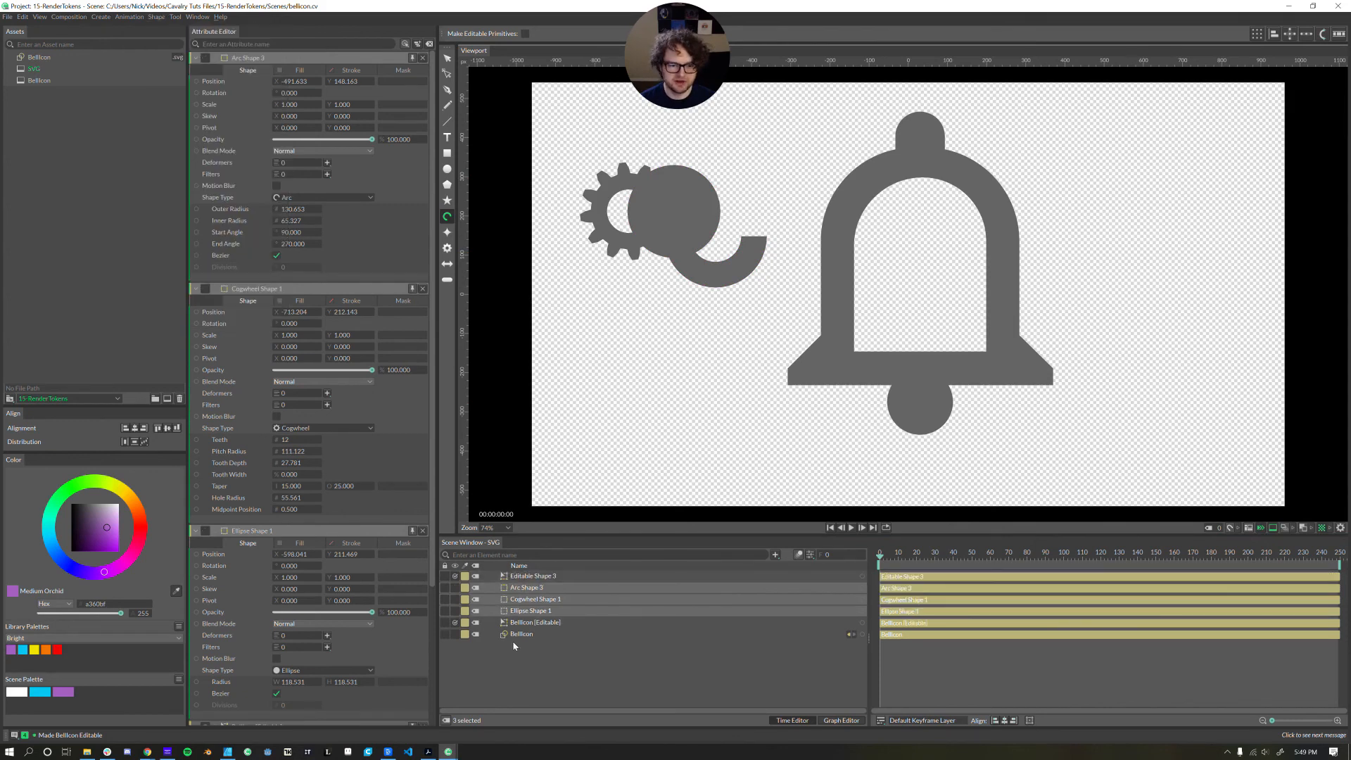
Copy the combined cogwheel, ellipse and arc shape, Editable Shape 3, as SVG.
left_click(541, 579)
key("w")
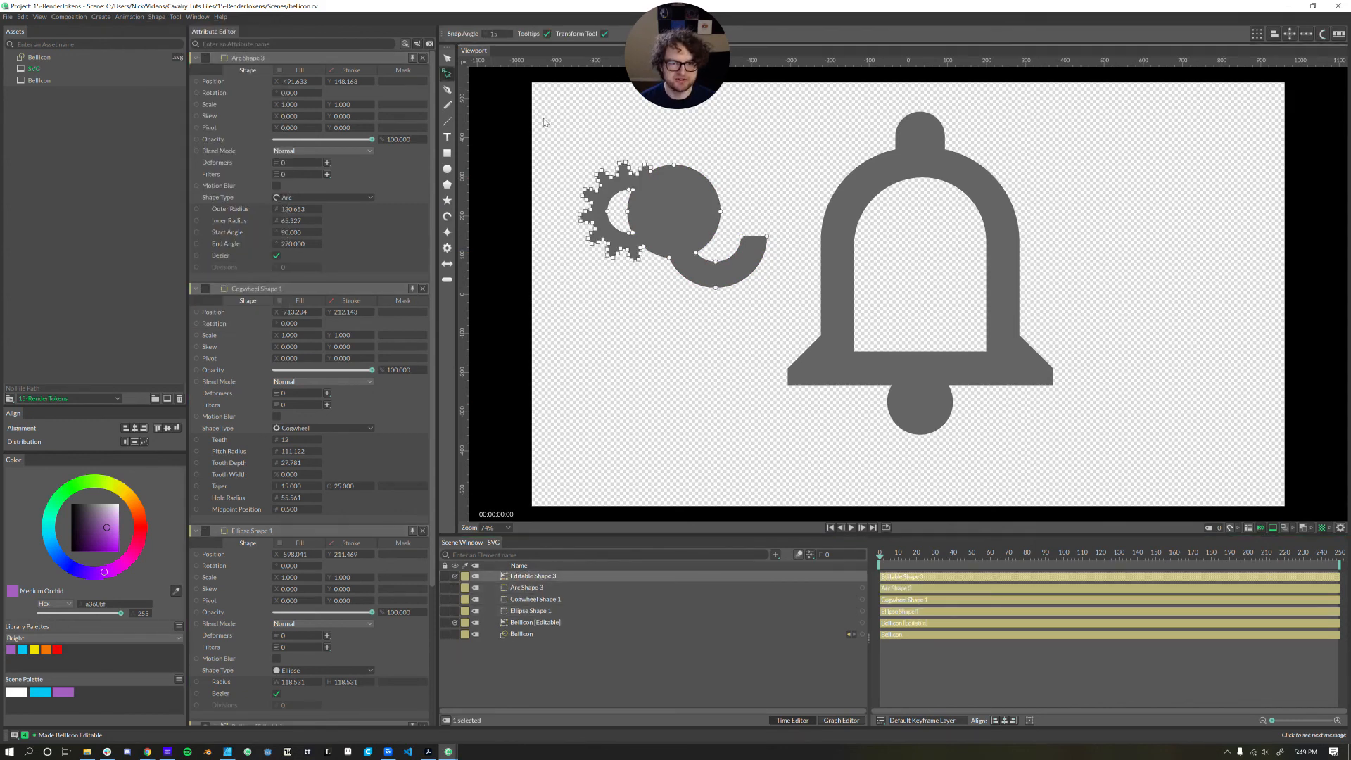
right_click(657, 216)
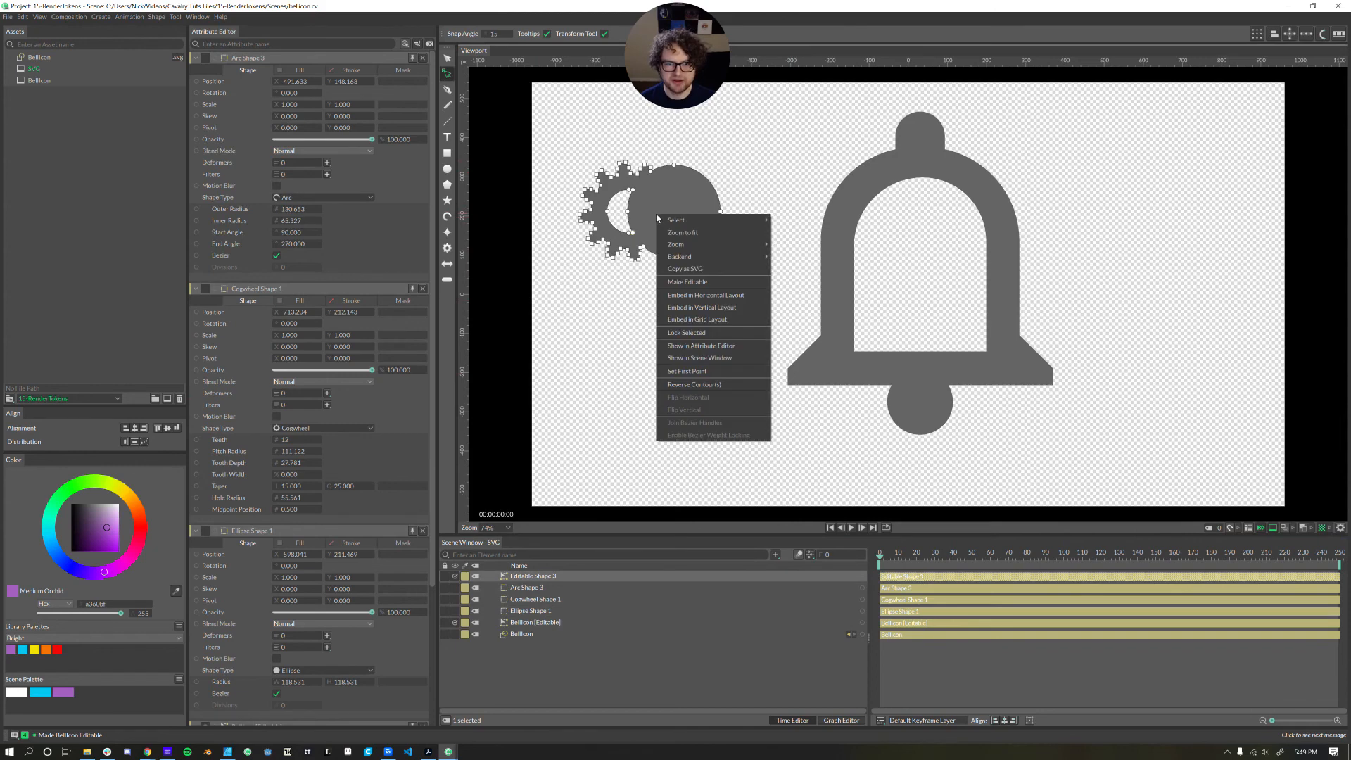
left_click(674, 269)
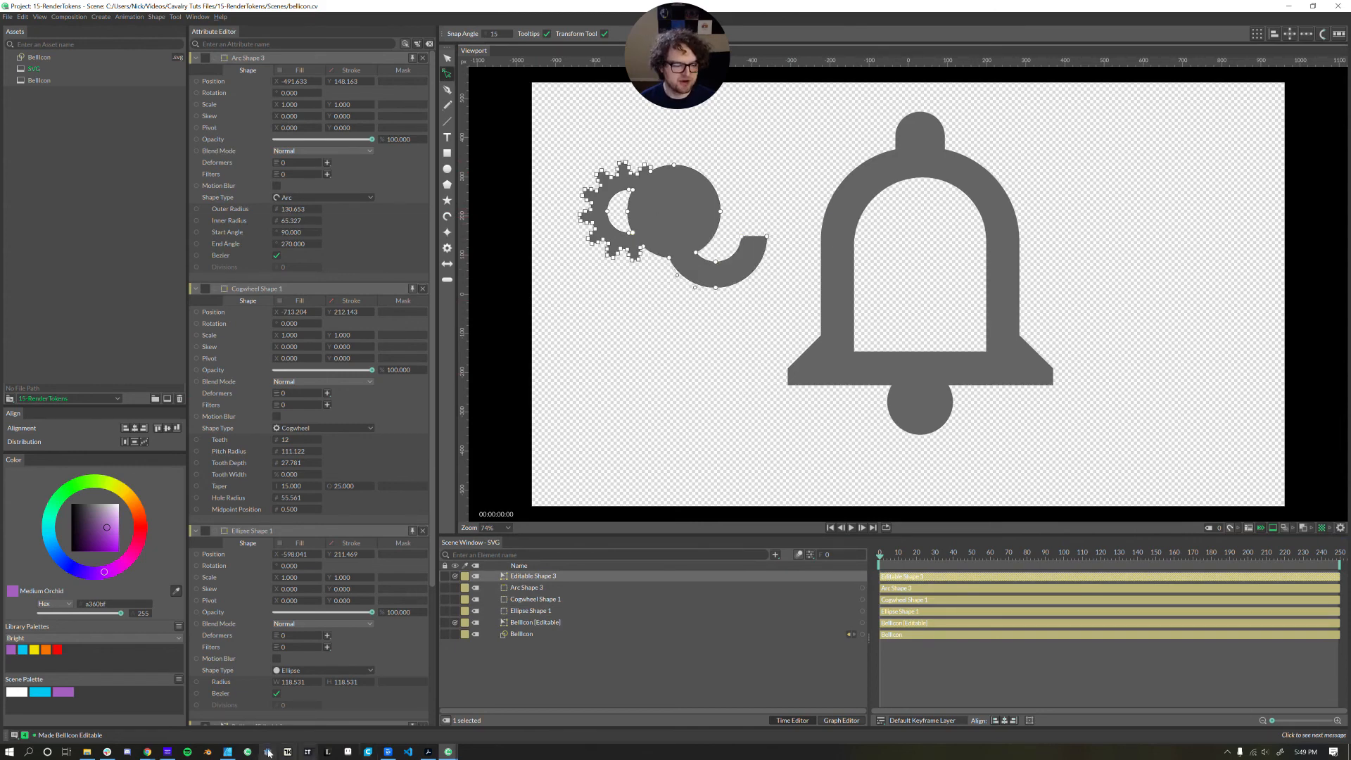
Switch to the BellIcon document in Affinity Designer, paste the copied SVG shape there and move it slightly up and to the right.
left_click(227, 751)
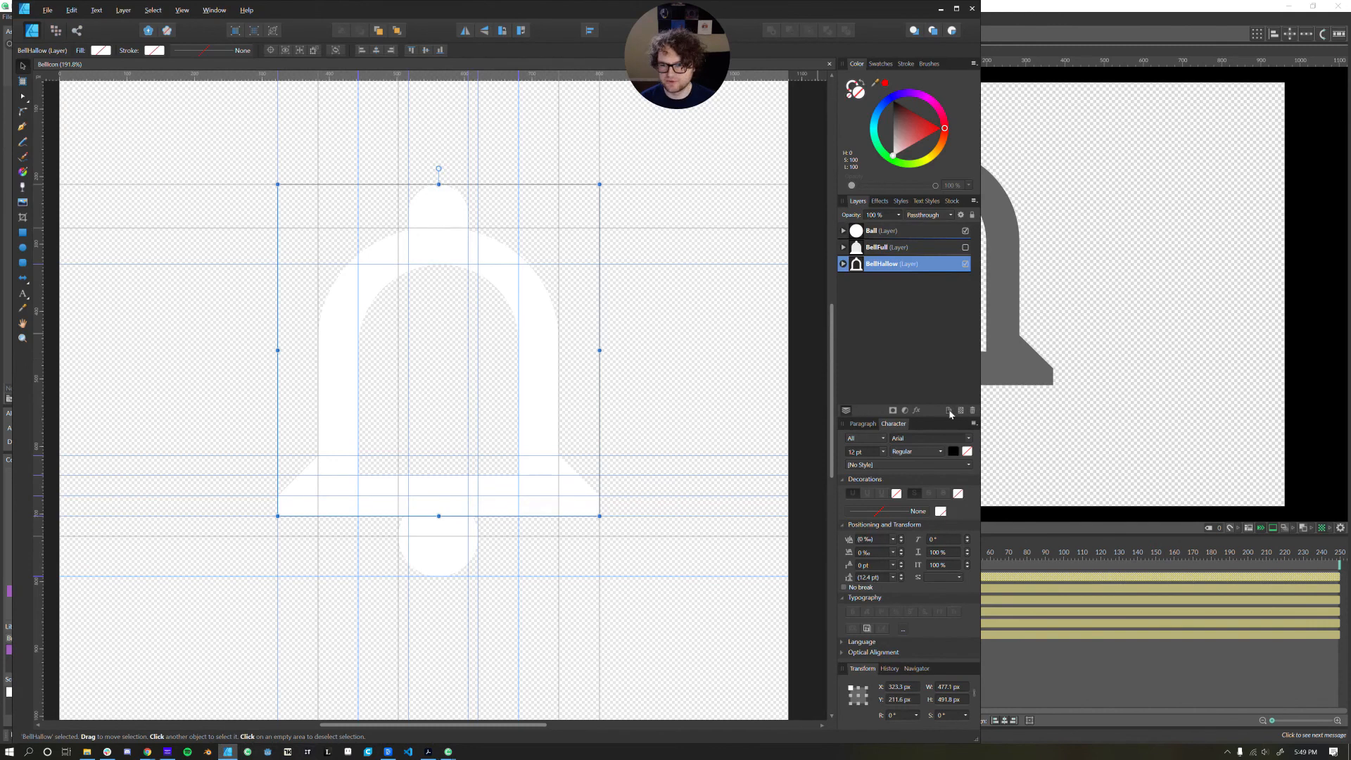
key("ctrl+v")
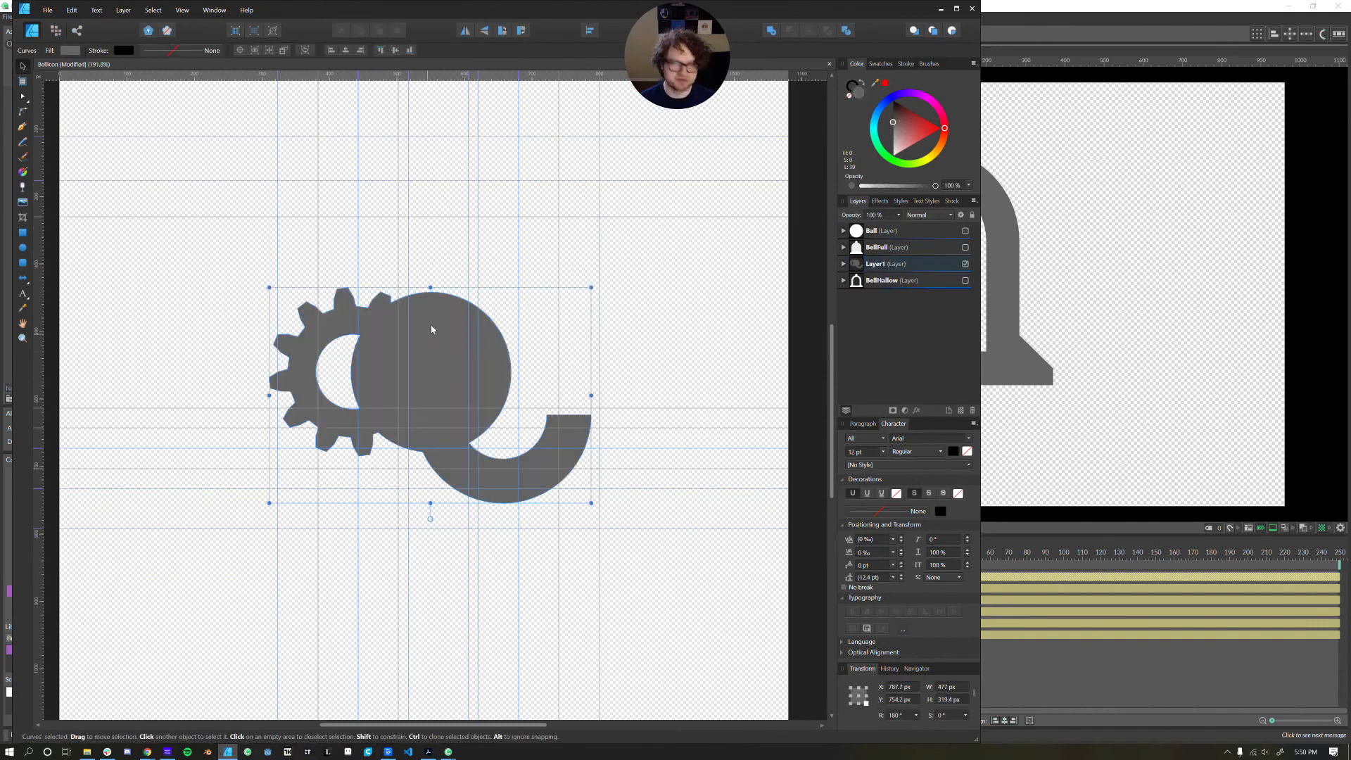
left_click_drag(430, 325, 469, 274)
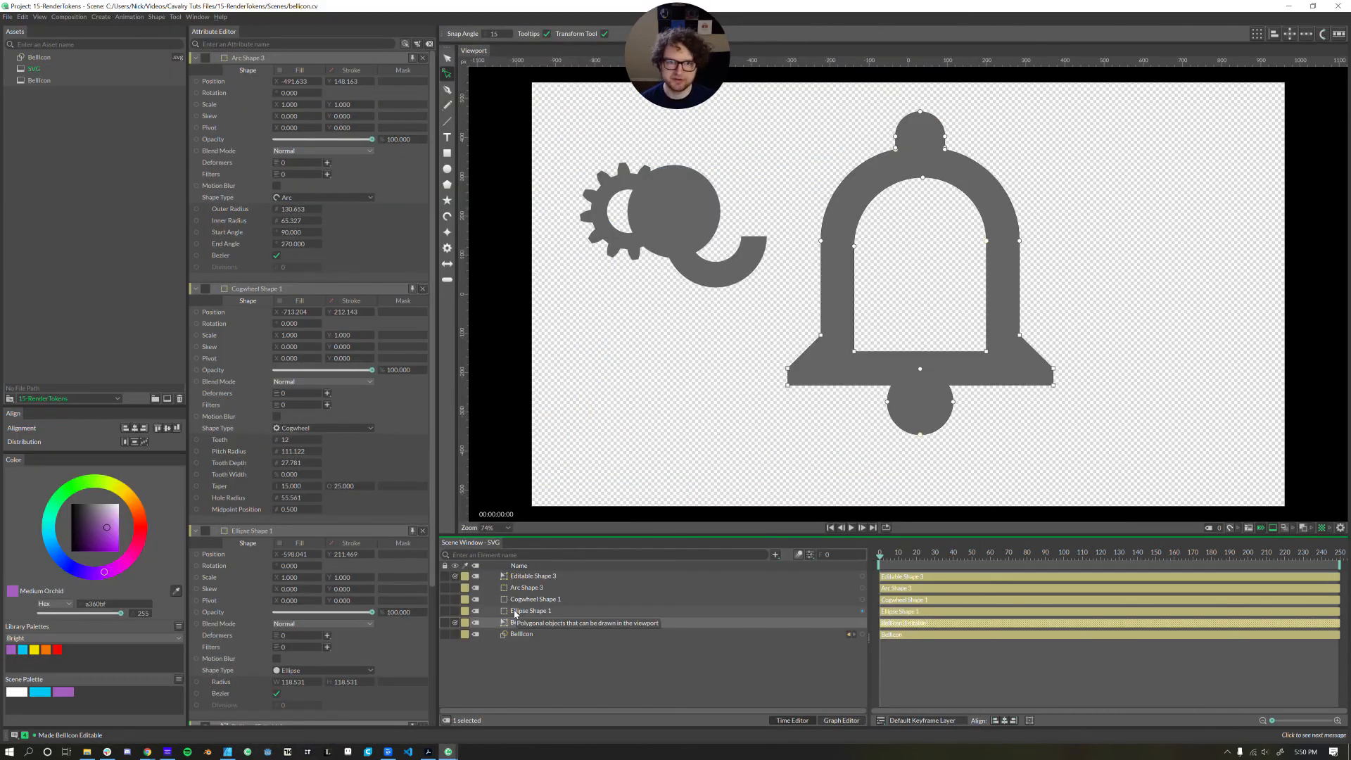